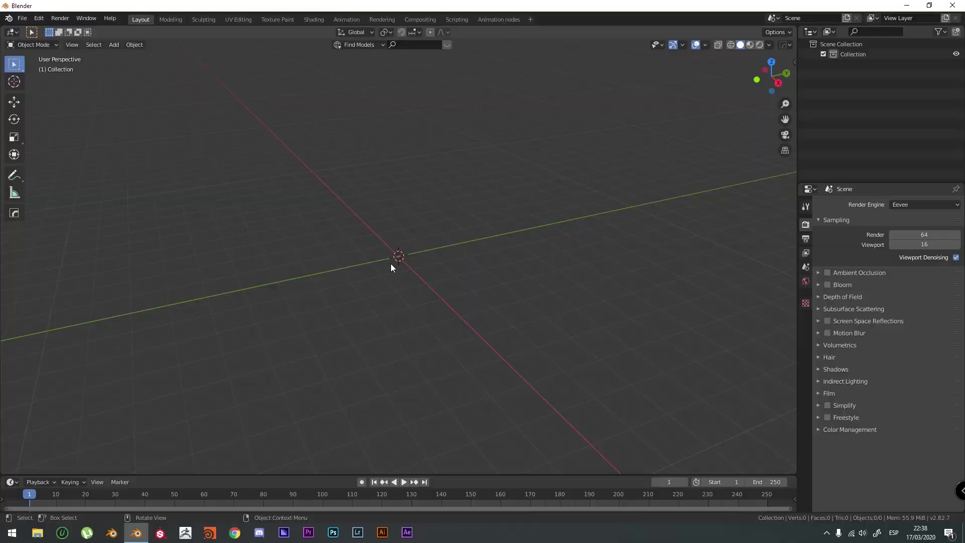
Add a torus with 0.3 m minor radius, 80 major and 20 minor segments.
key("shift+a")
mouse_move(385, 122)
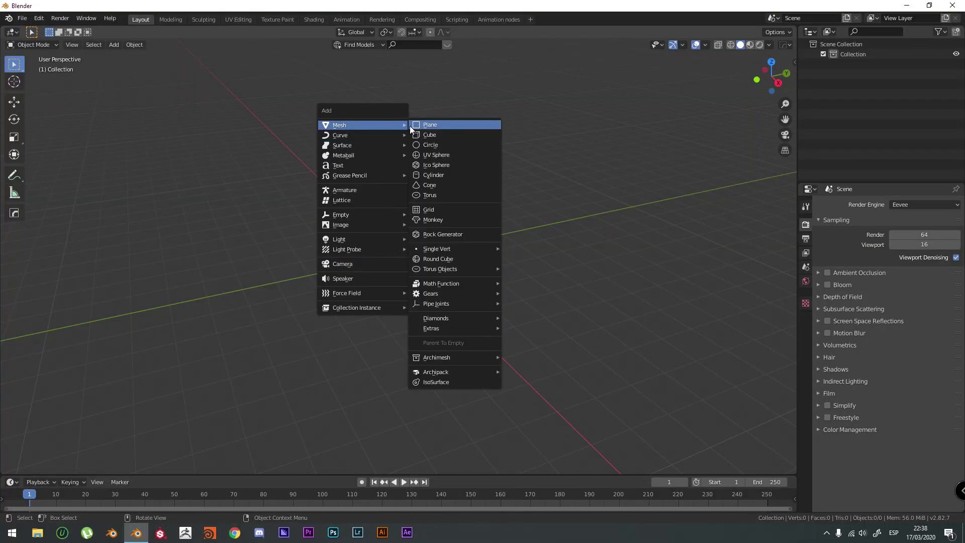
left_click(481, 196)
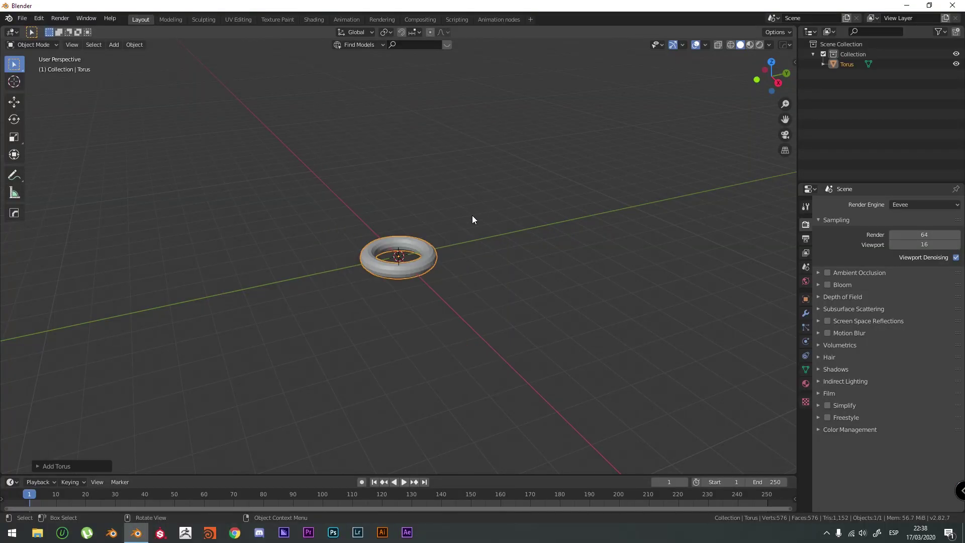
left_click(57, 465)
left_click(96, 461)
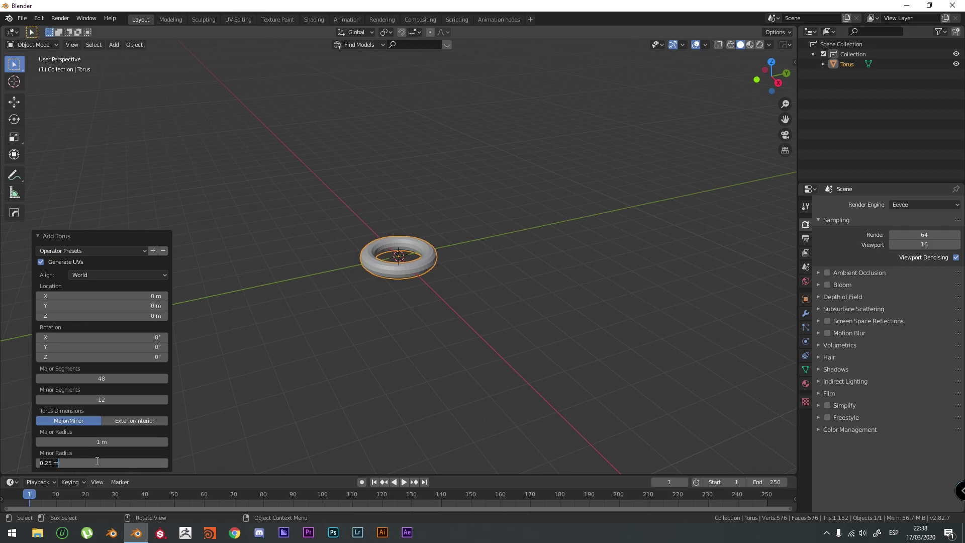
type("0.3")
key("Return")
left_click(118, 378)
type("80")
key("Tab")
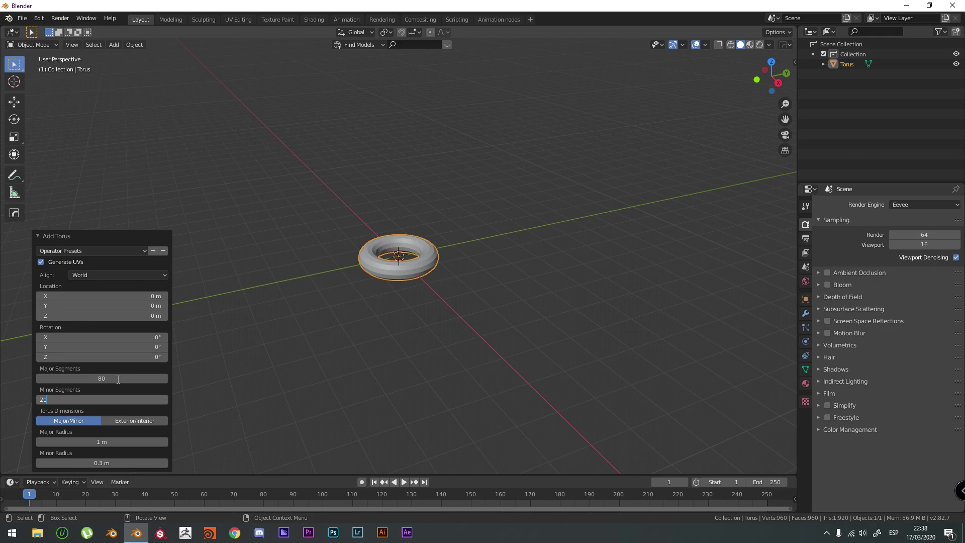
key("Return")
Orbit the view around the torus and switch it into Edit Mode.
scroll(420, 290, "up", 5)
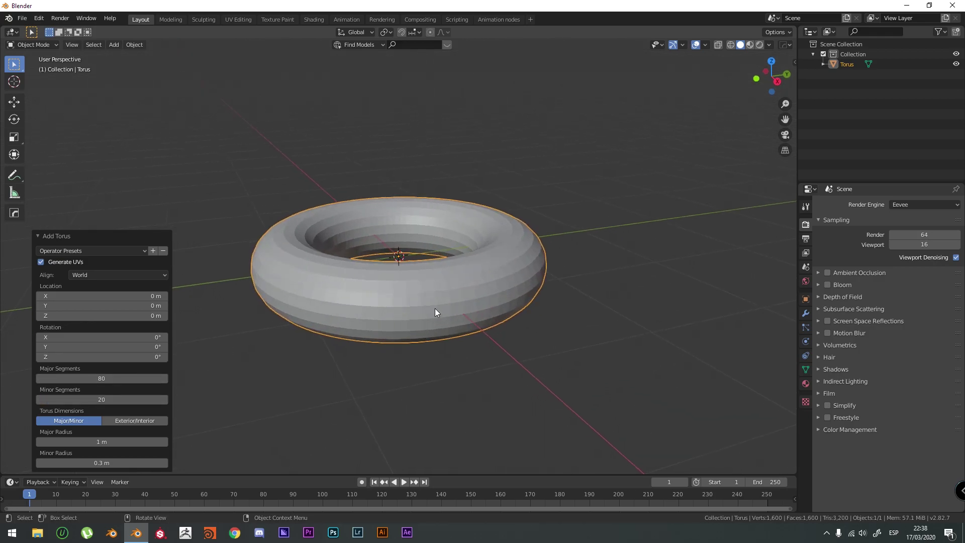
middle_click_drag(466, 316, 483, 304)
key("Tab")
key("Tab")
Shade the torus smooth and add a Subdivision Surface modifier at viewport level 2.
right_click(482, 303)
left_click(487, 304)
left_click(805, 313)
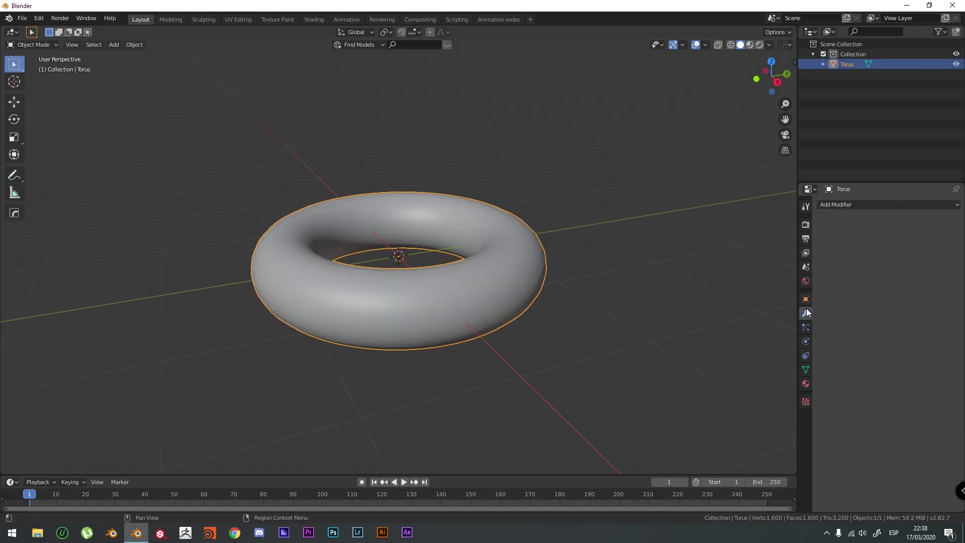
left_click(856, 210)
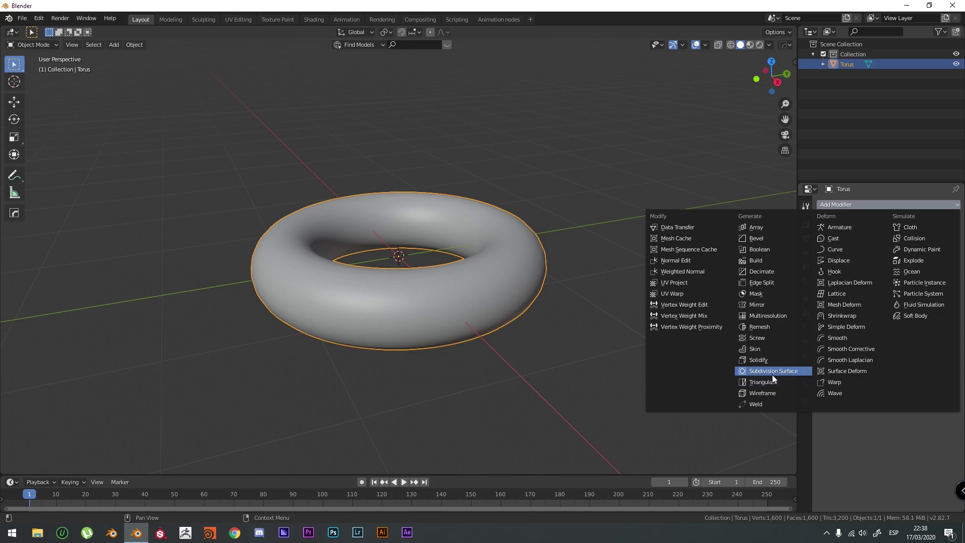
left_click(772, 374)
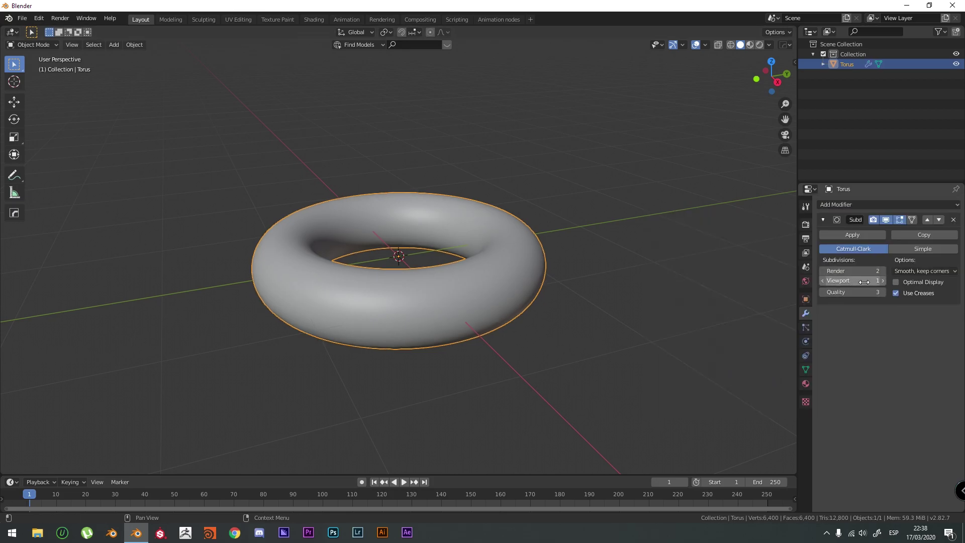
left_click(883, 282)
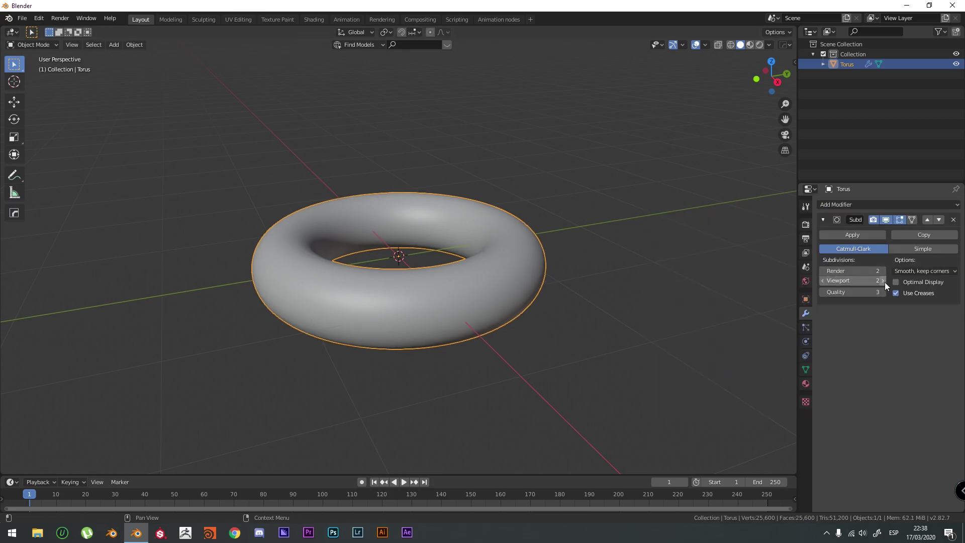
left_click(823, 221)
left_click(857, 204)
Add a Displace modifier with a new Clouds texture using Voronoi F1 noise basis.
left_click(836, 261)
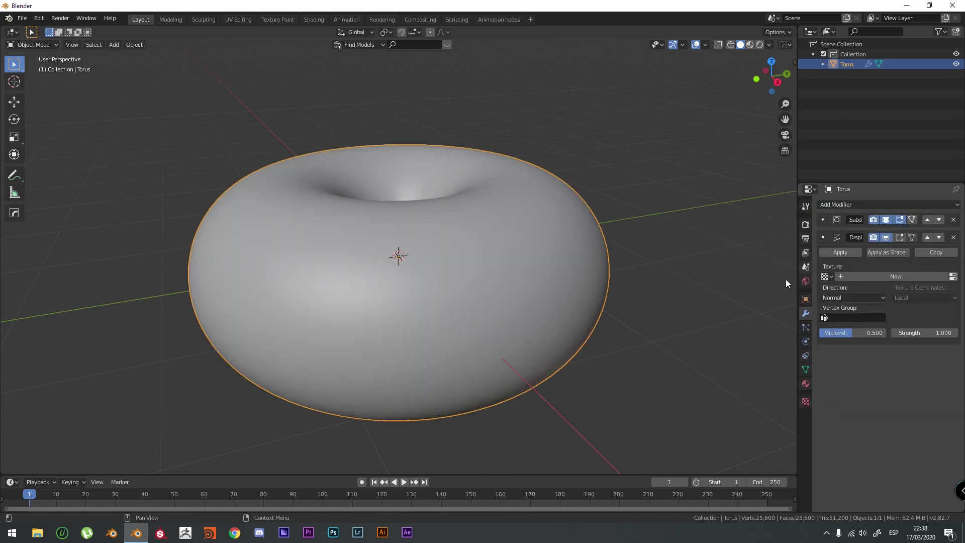
left_click(953, 275)
left_click(848, 219)
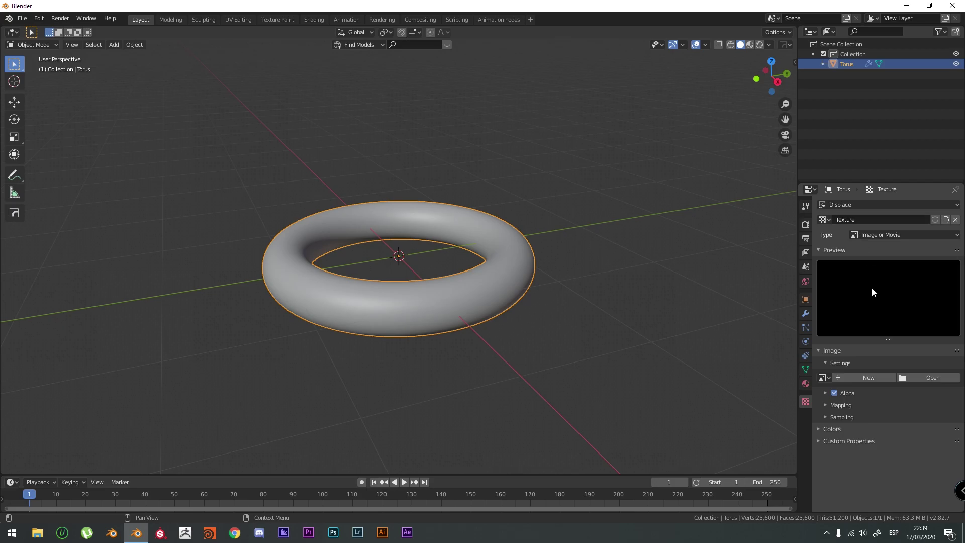
left_click(868, 234)
left_click(878, 267)
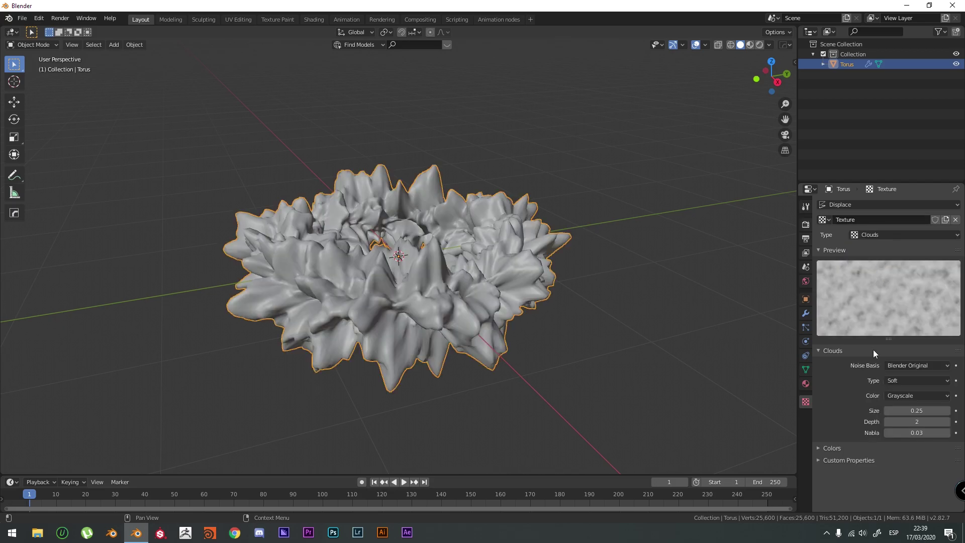
left_click(906, 366)
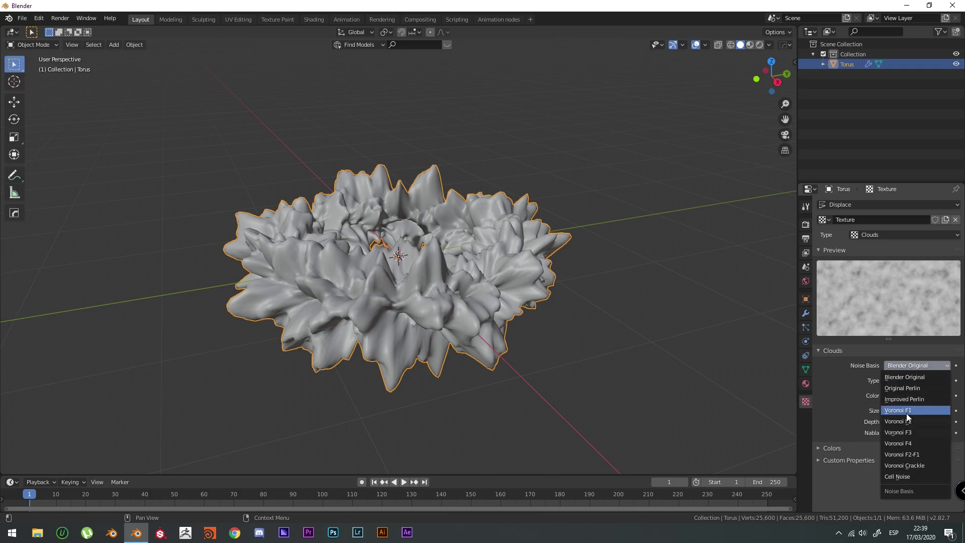
left_click(908, 411)
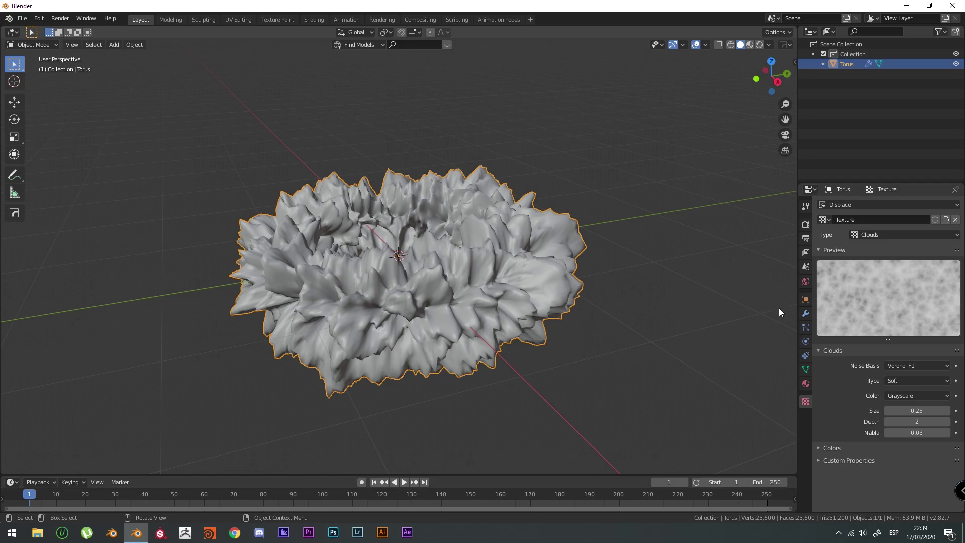
Set the Displace modifier strength to 0.140.
left_click(805, 313)
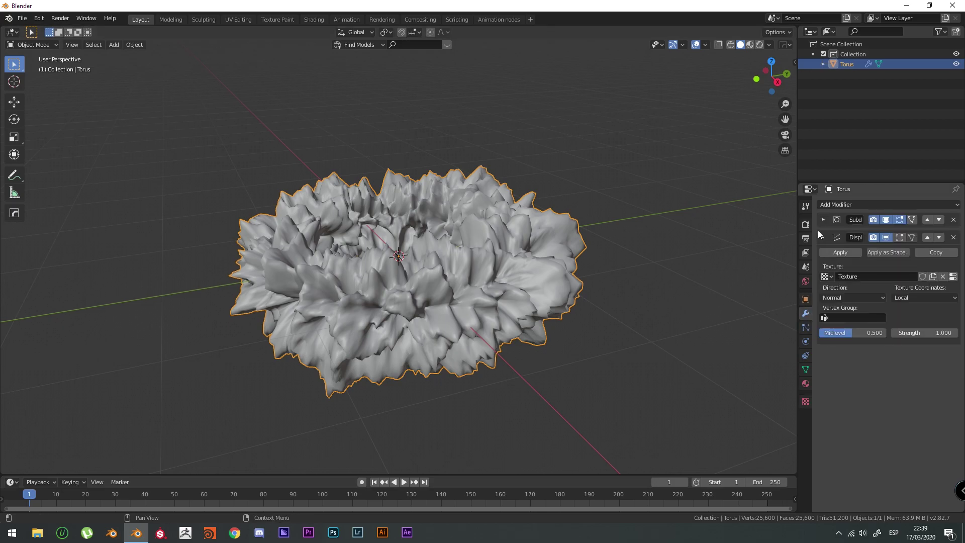
left_click(940, 332)
key("BackSpace")
type(".140")
key("Return")
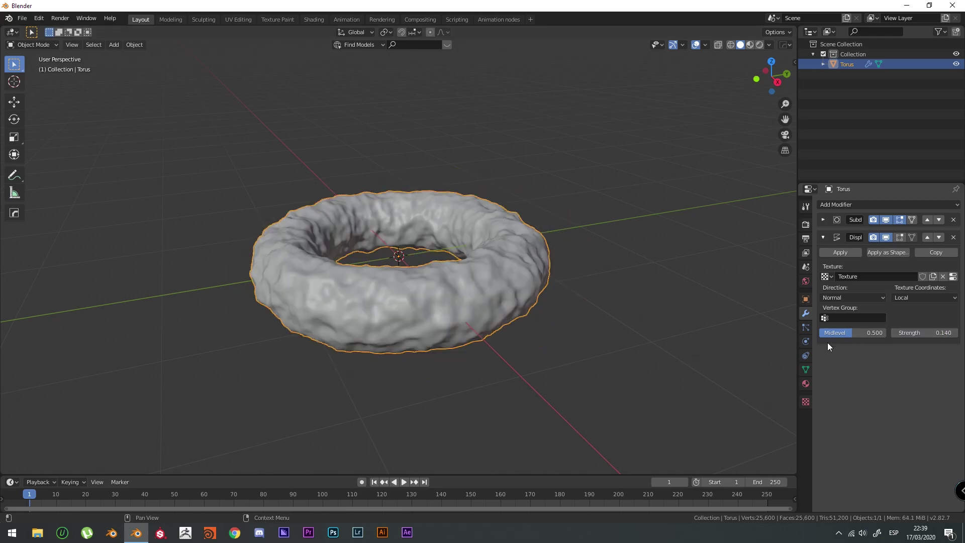
Give the Clouds texture size 0.70 and noise depth 0.
left_click(952, 277)
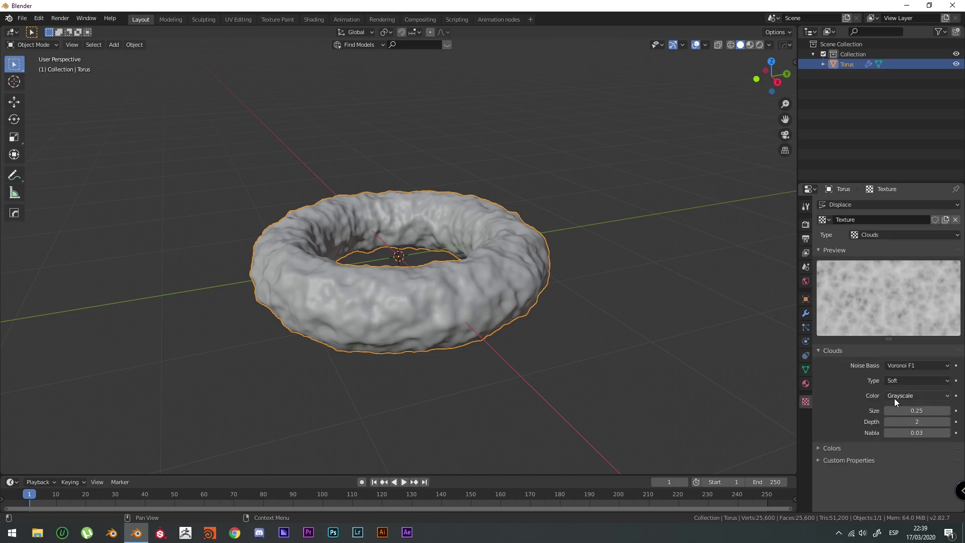
left_click(899, 411)
key("BackSpace")
type(".7")
key("Return")
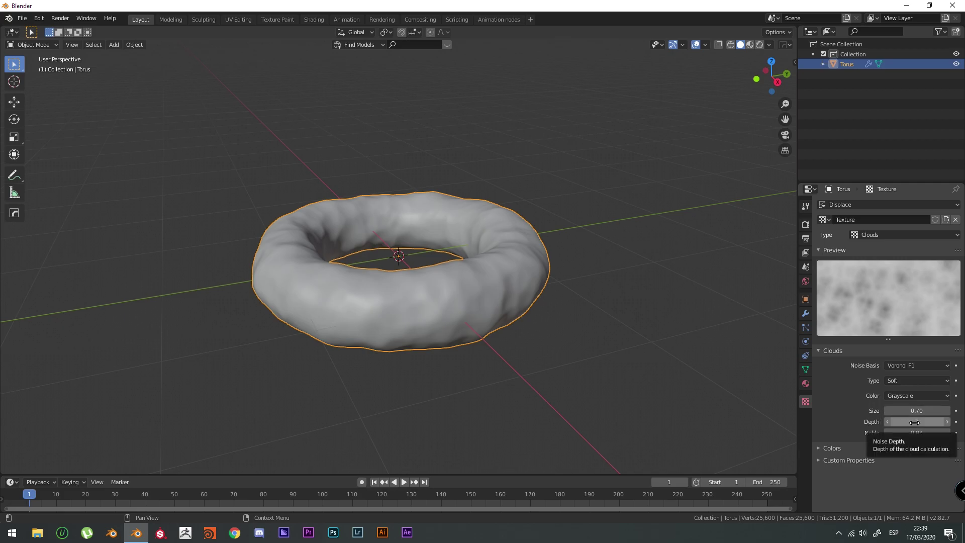
left_click(914, 422)
key("Return")
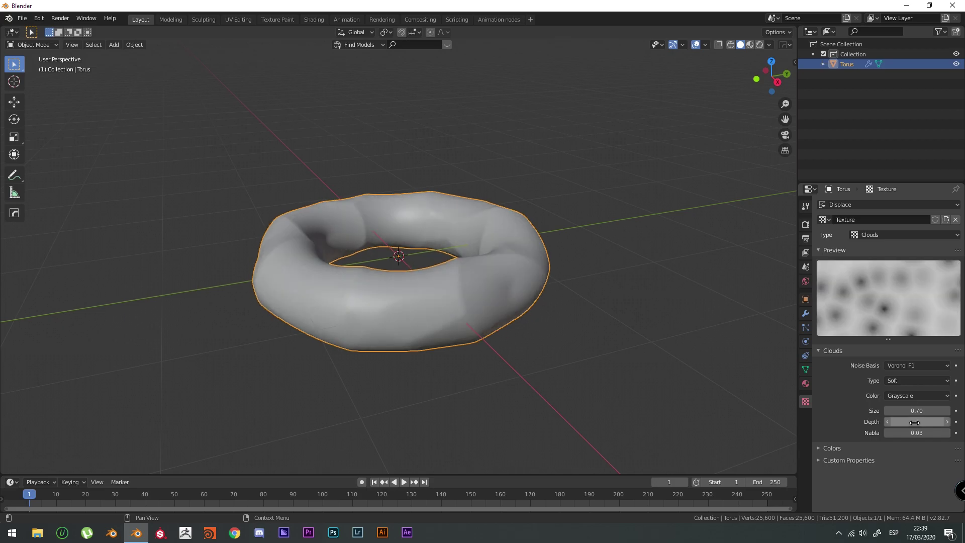
Set the texture's brightness to 1.400 and contrast to 5.000.
left_click(821, 447)
scroll(884, 460, "down", 3)
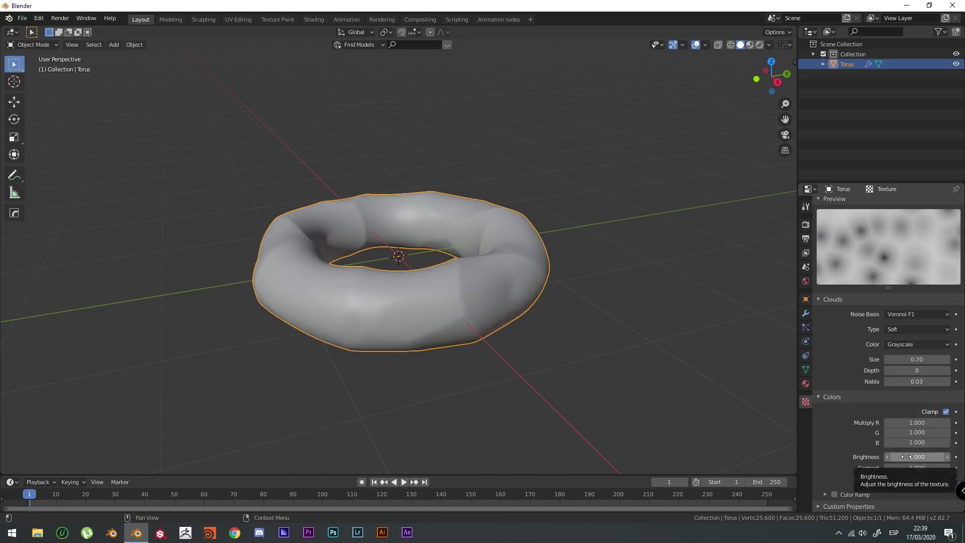
left_click_drag(906, 456, 926, 456)
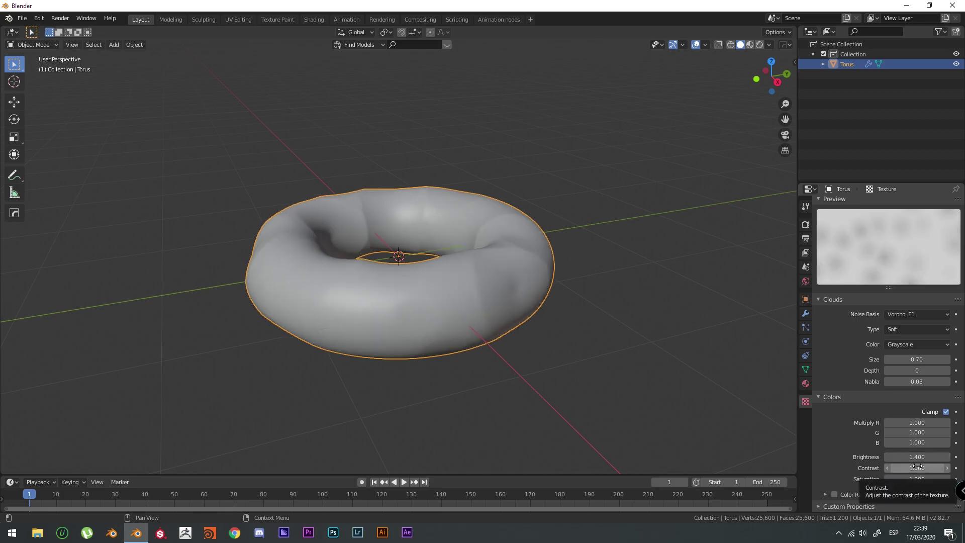
left_click(917, 468)
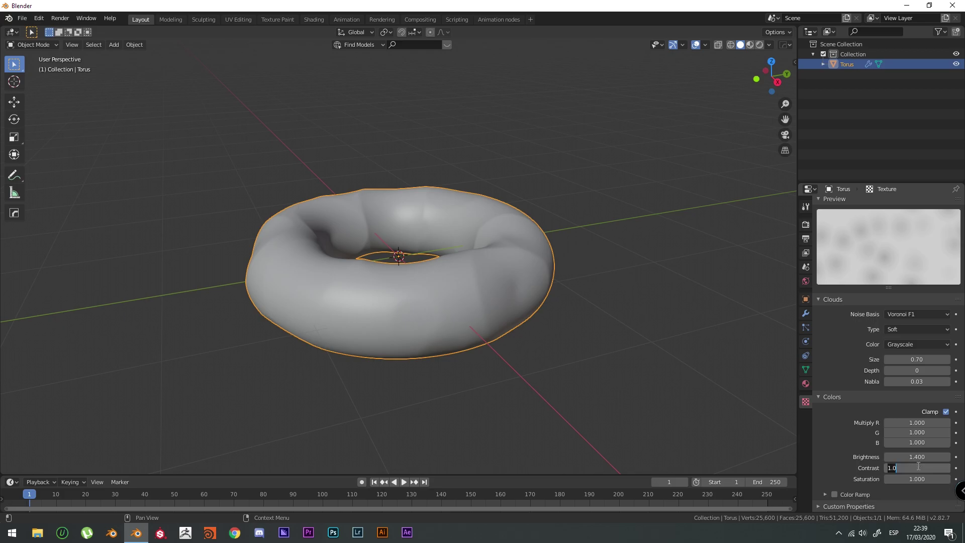
type("5")
key("Return")
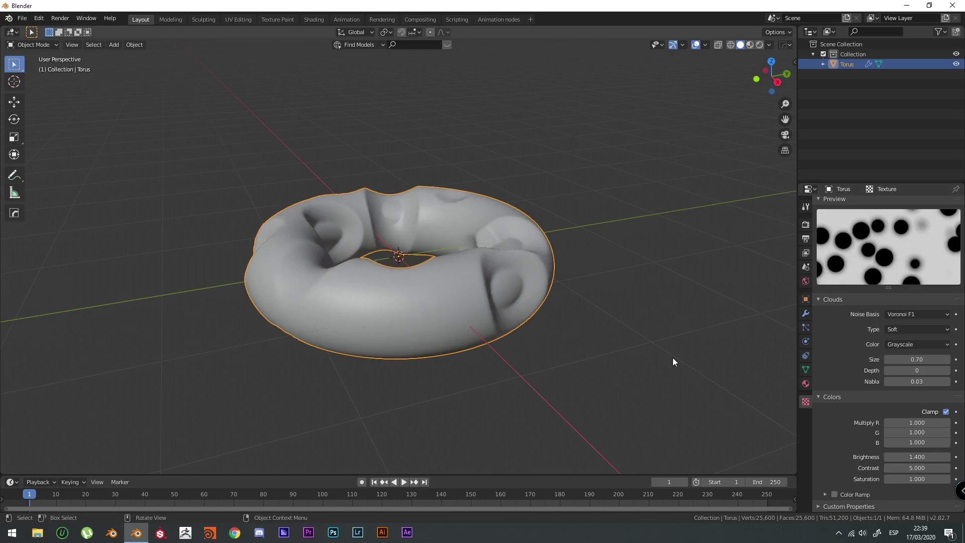
Enable the texture's color ramp and move the dark stop to about 0.833.
middle_click_drag(538, 314, 844, 477)
left_click(833, 494)
left_click(826, 493)
scroll(830, 469, "down", 3)
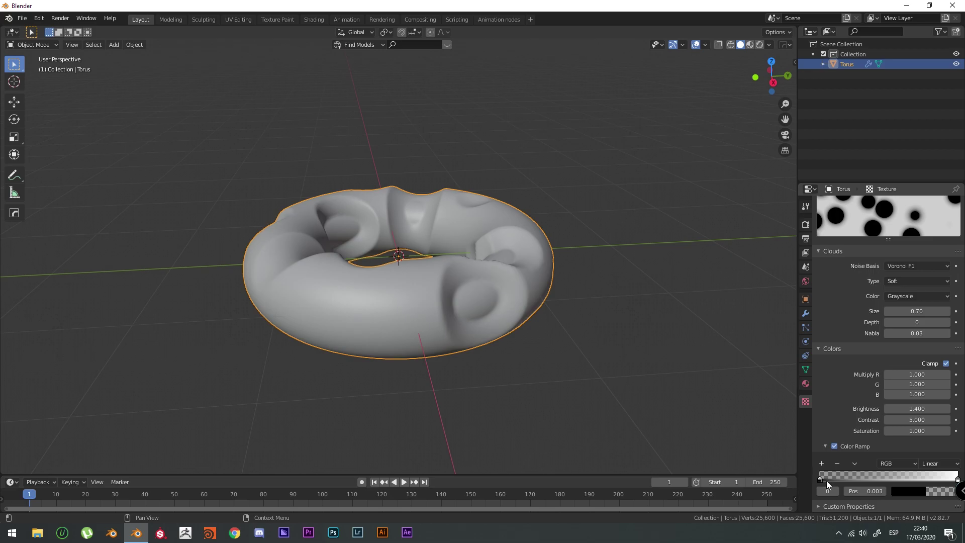
mouse_move(827, 481)
left_mouse_down()
mouse_move(953, 476)
mouse_move(810, 477)
left_mouse_up()
Add a second Subdivision Surface modifier beneath the Displace modifier.
left_click(805, 314)
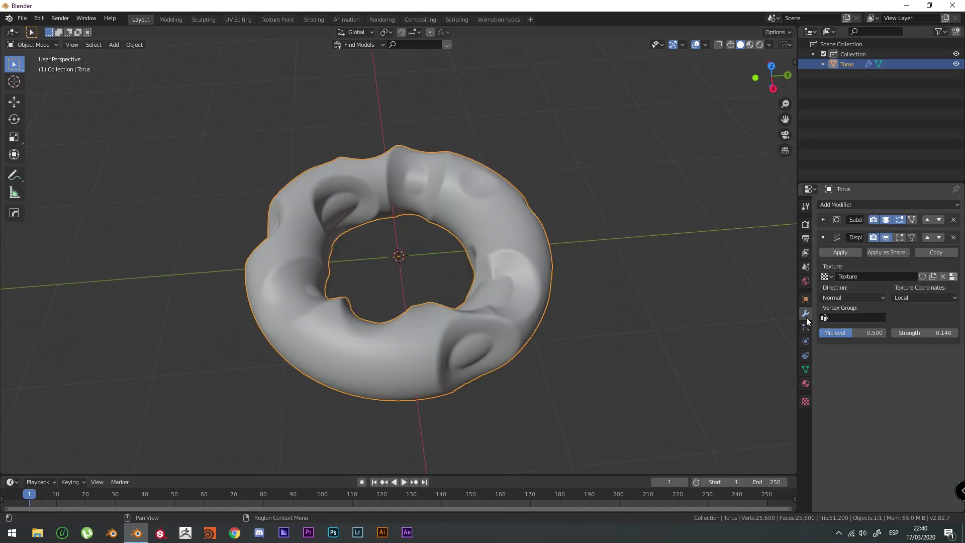
left_click(852, 202)
left_click(788, 371)
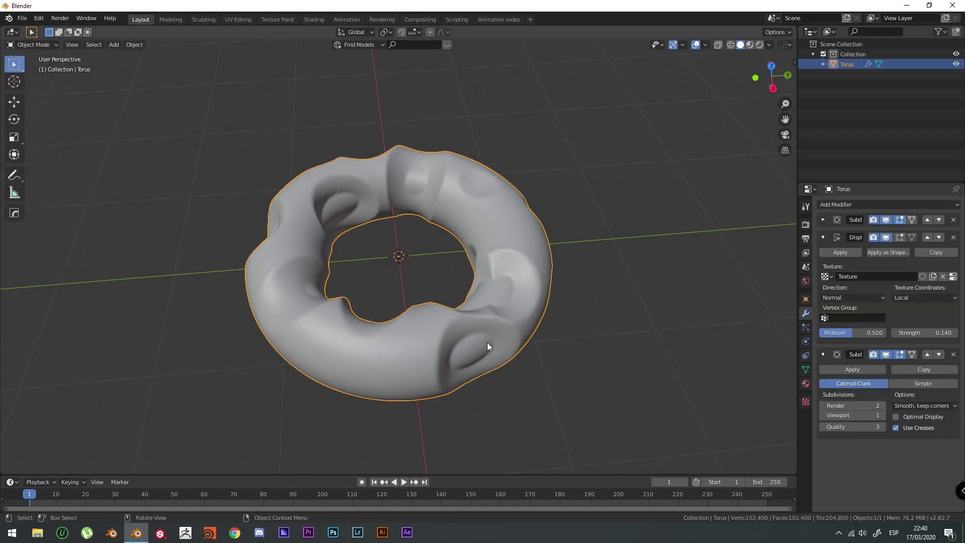
scroll(486, 342, "up", 3)
middle_click_drag(487, 342, 510, 323)
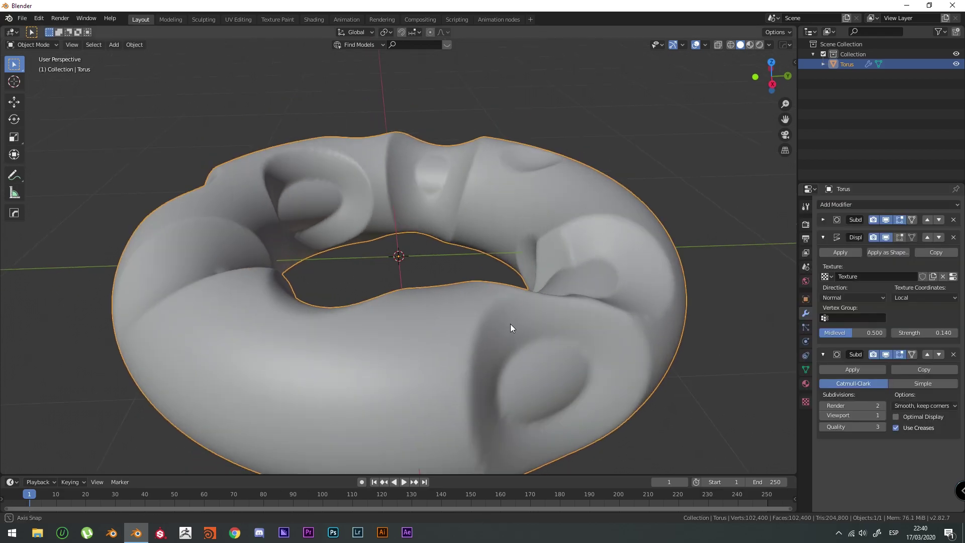
left_click(822, 219)
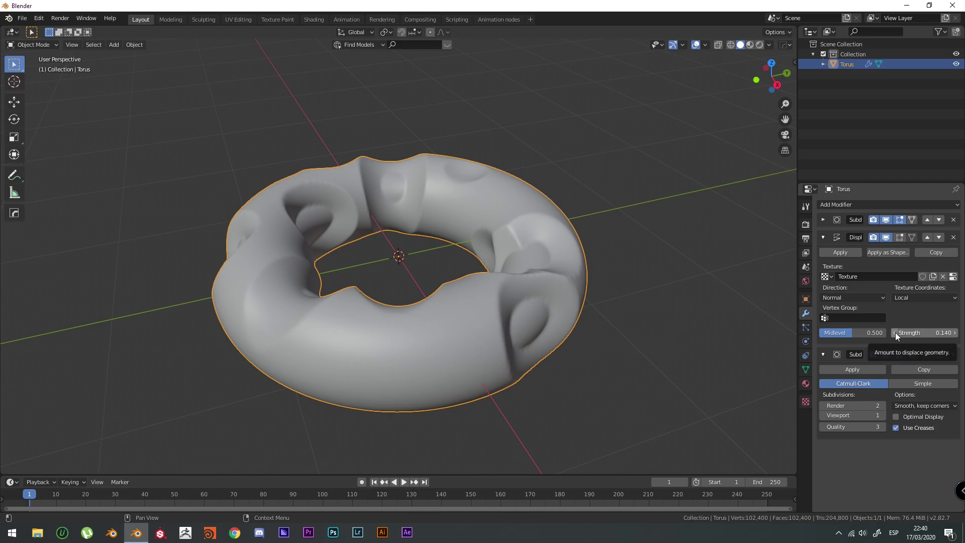
Set the Displace texture coordinates to Object.
left_click(923, 298)
left_click(917, 294)
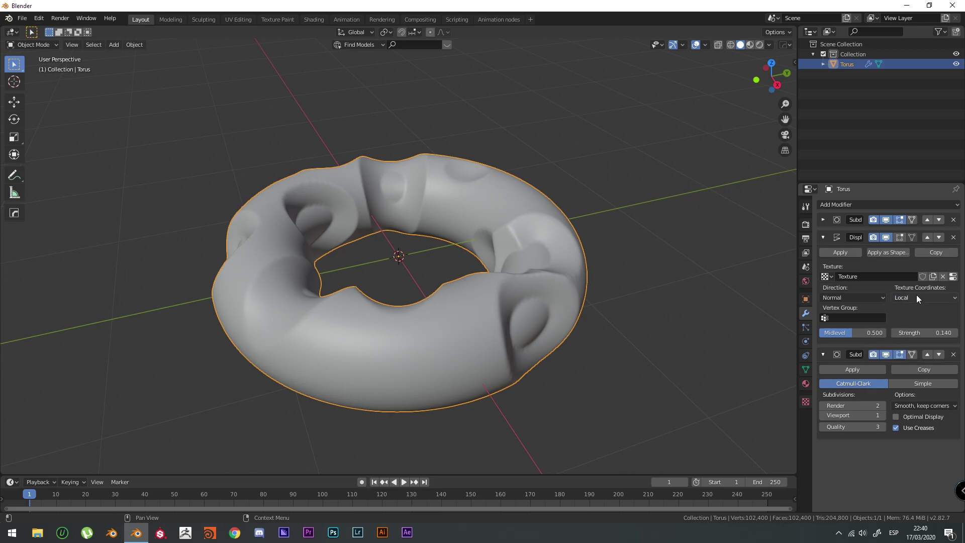
left_click(915, 295)
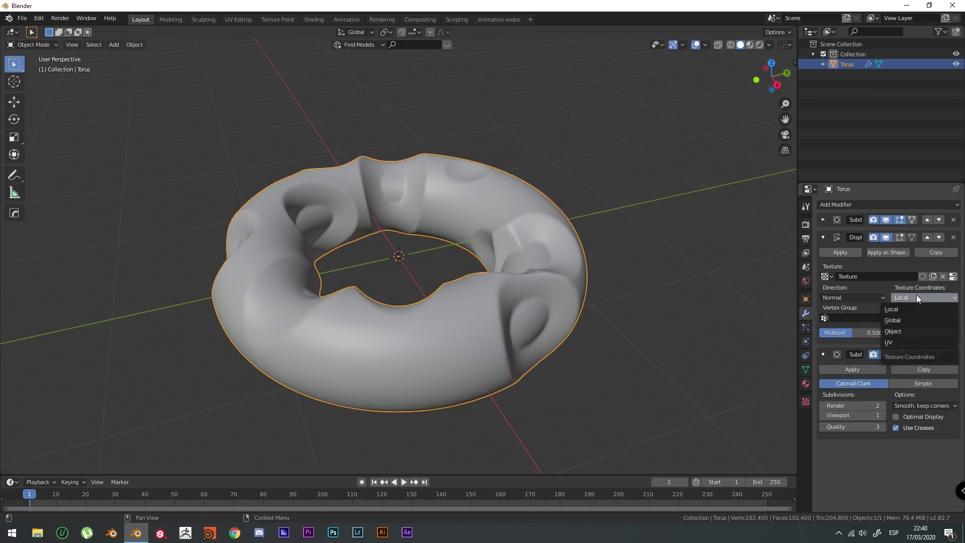
left_click(900, 333)
Add a Sphere empty at the origin and assign it as the torus's texture object.
key("shift+a")
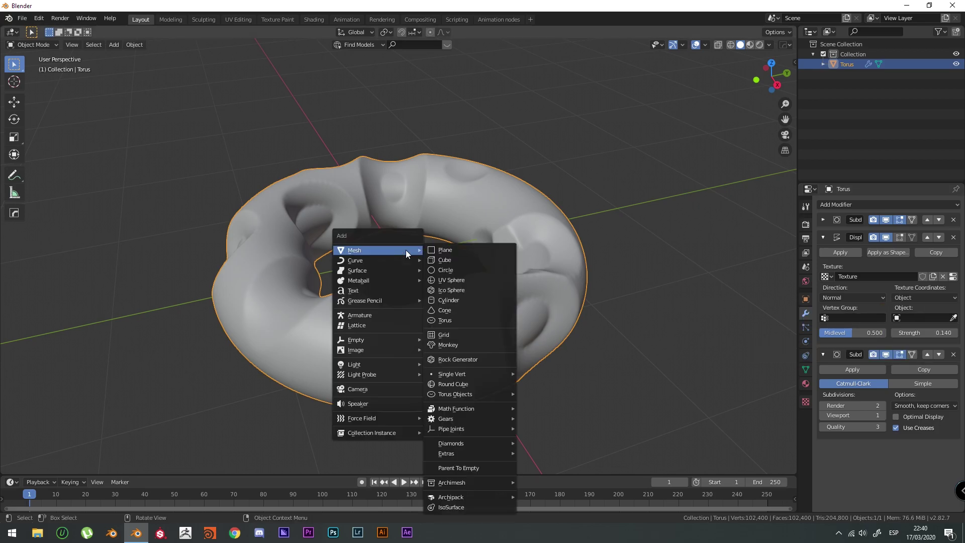
mouse_move(387, 340)
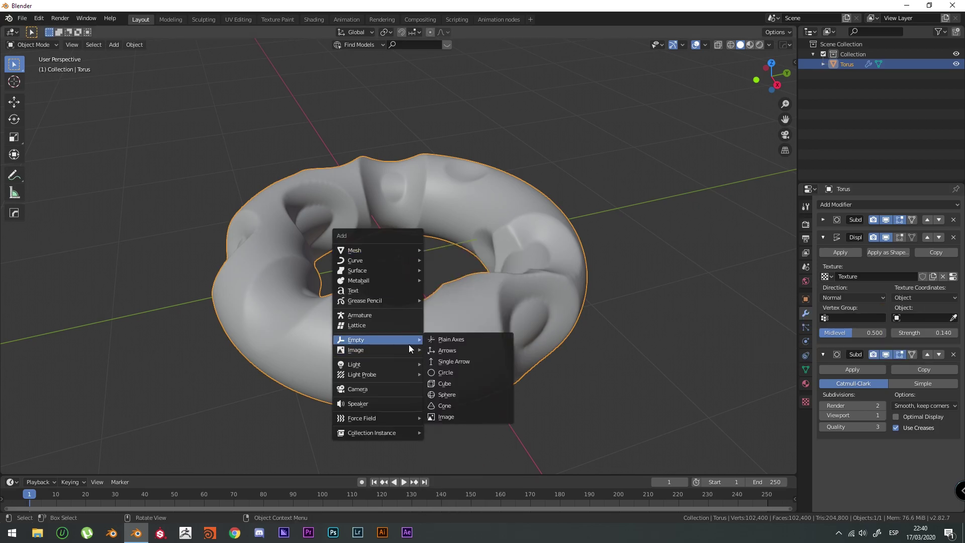
left_click(474, 394)
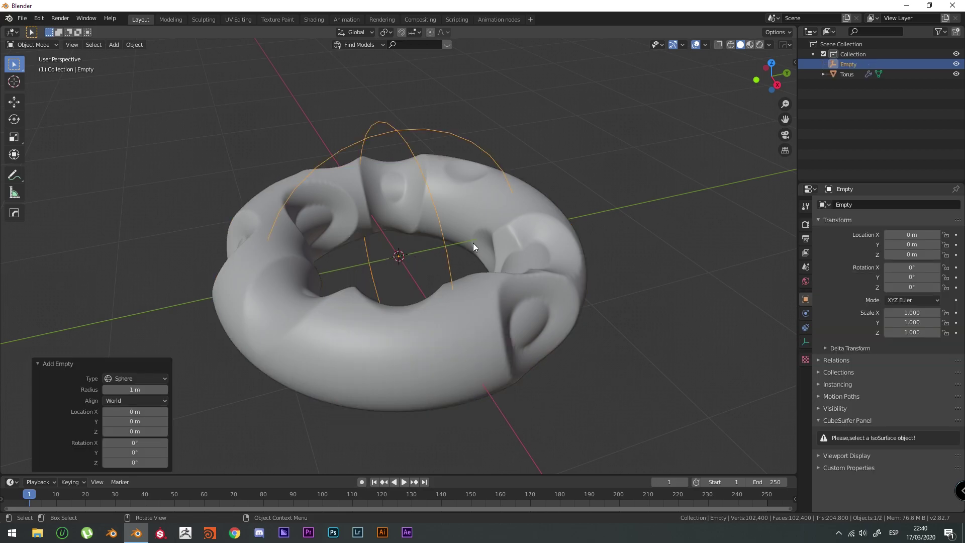
left_click(559, 246)
left_click(953, 317)
left_click(429, 189)
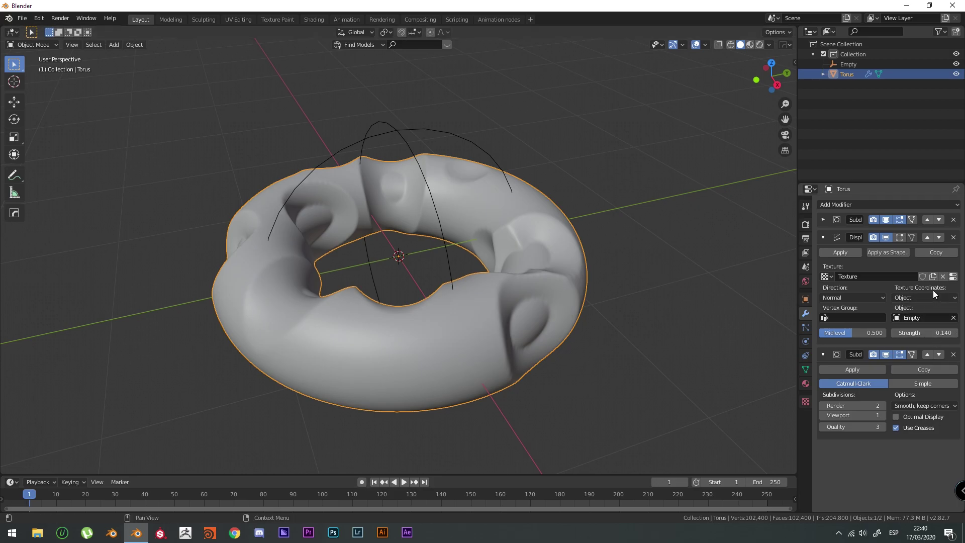
left_click(424, 185)
key("s")
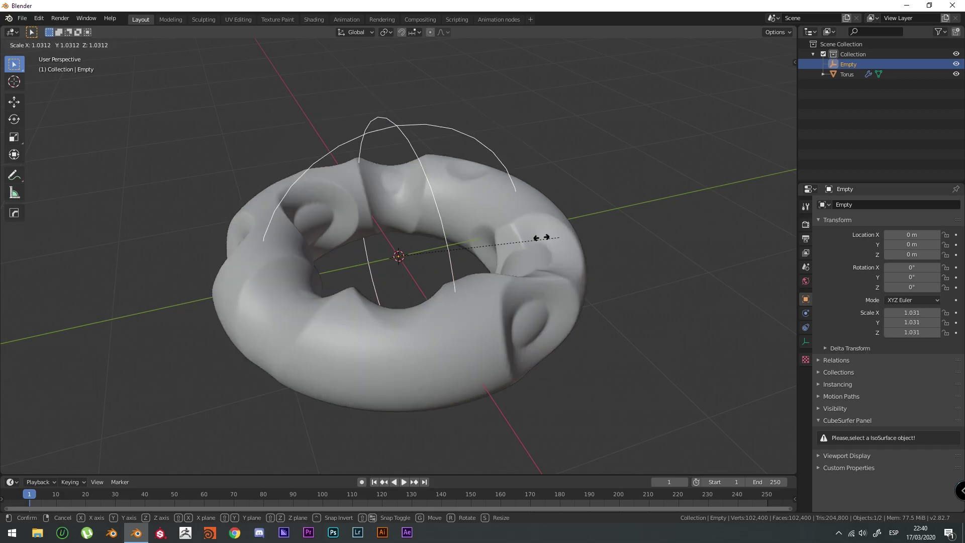
key("Escape")
key("r")
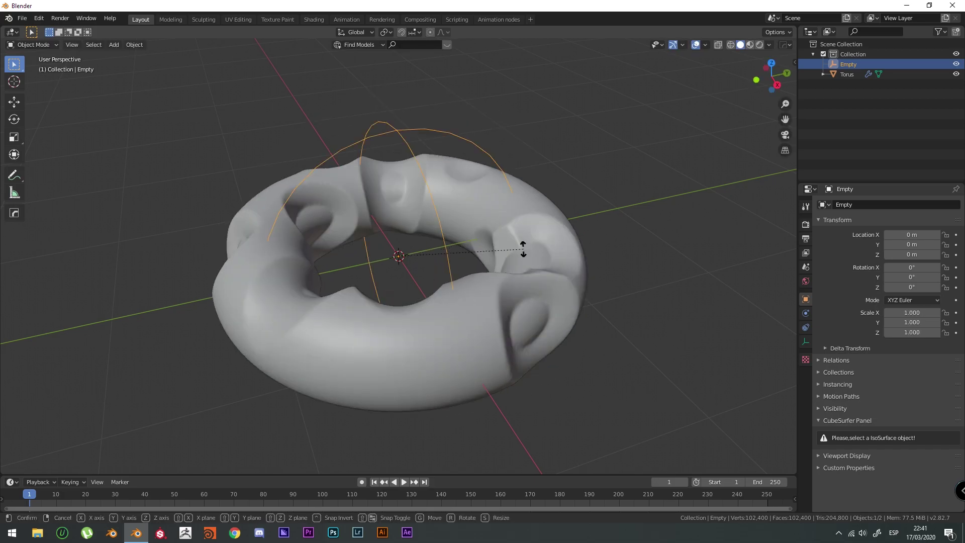
key("z")
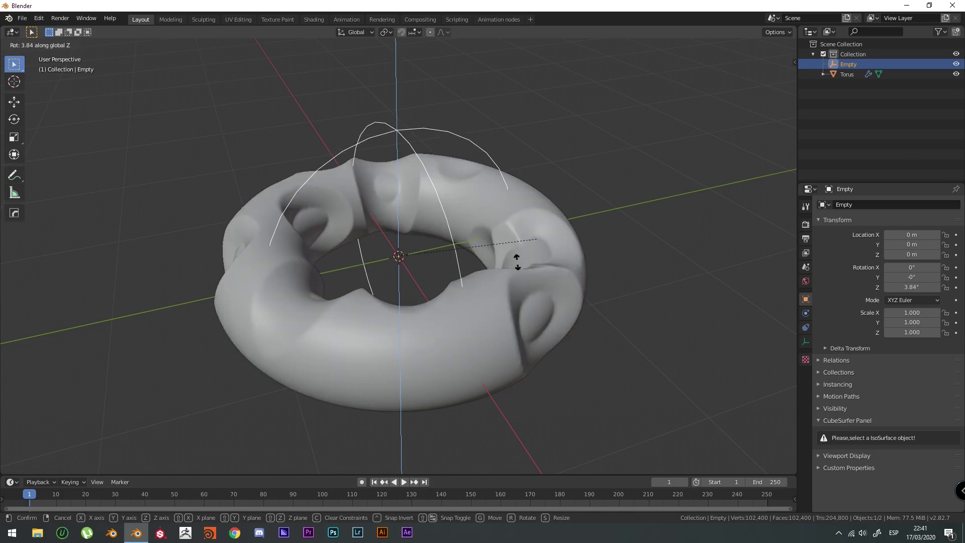
key("Escape")
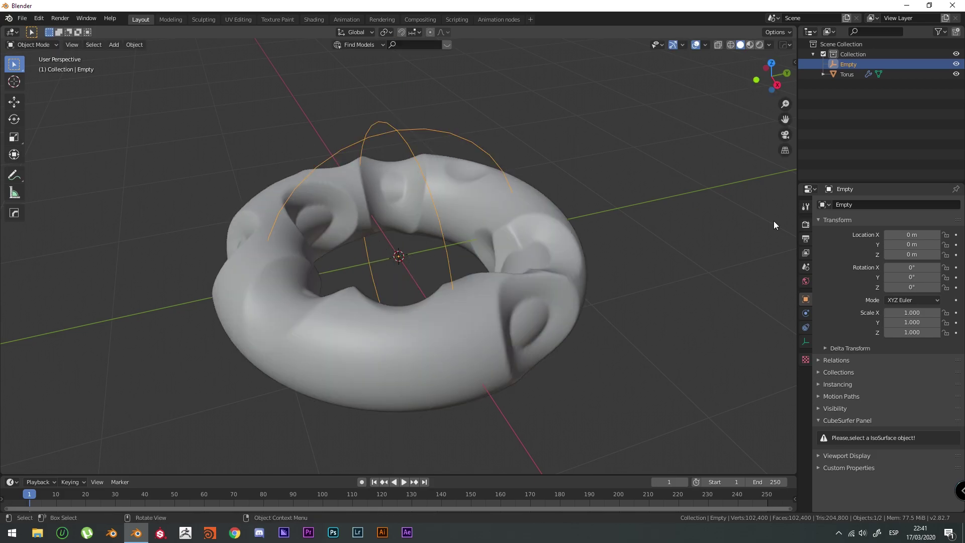
In the Animation workspace, turn the left editor into a Graph Editor.
left_click(346, 19)
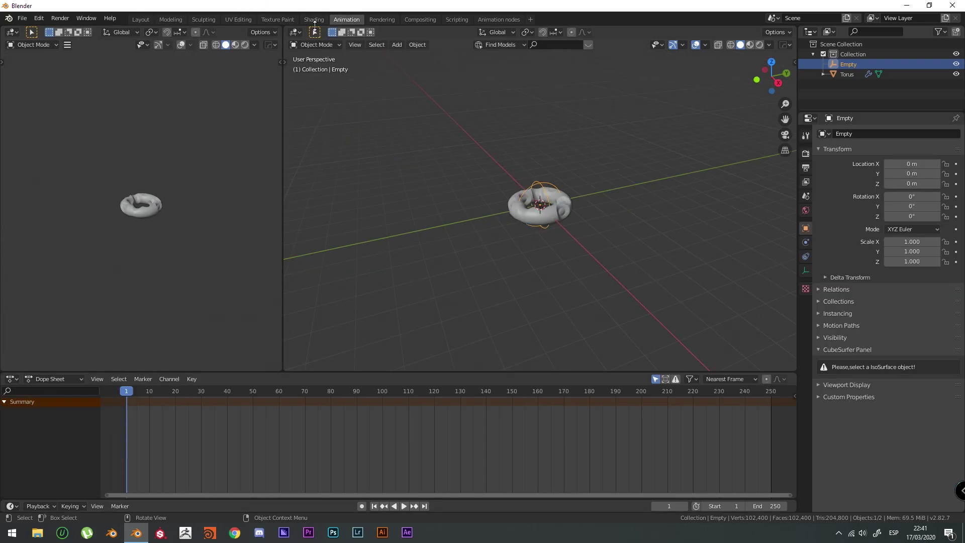
left_click(13, 32)
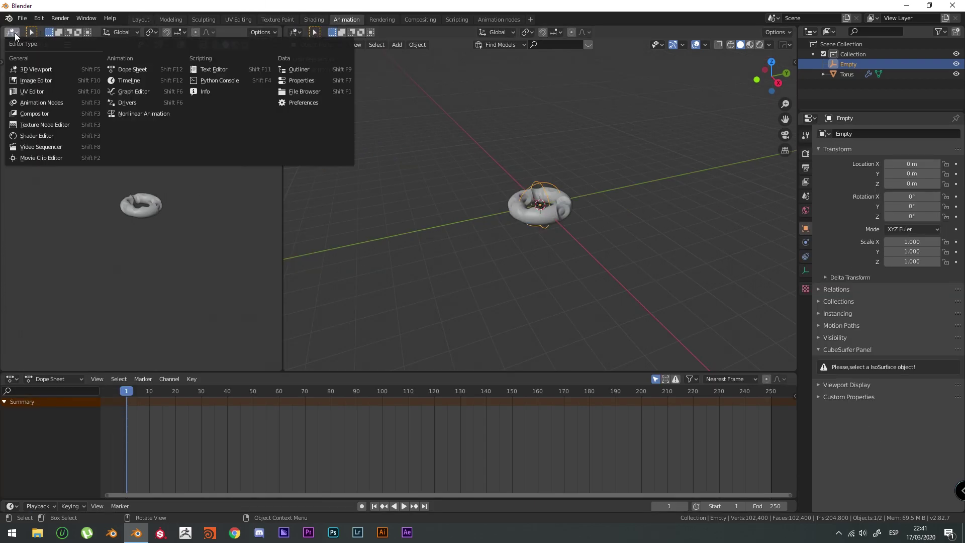
left_click(134, 91)
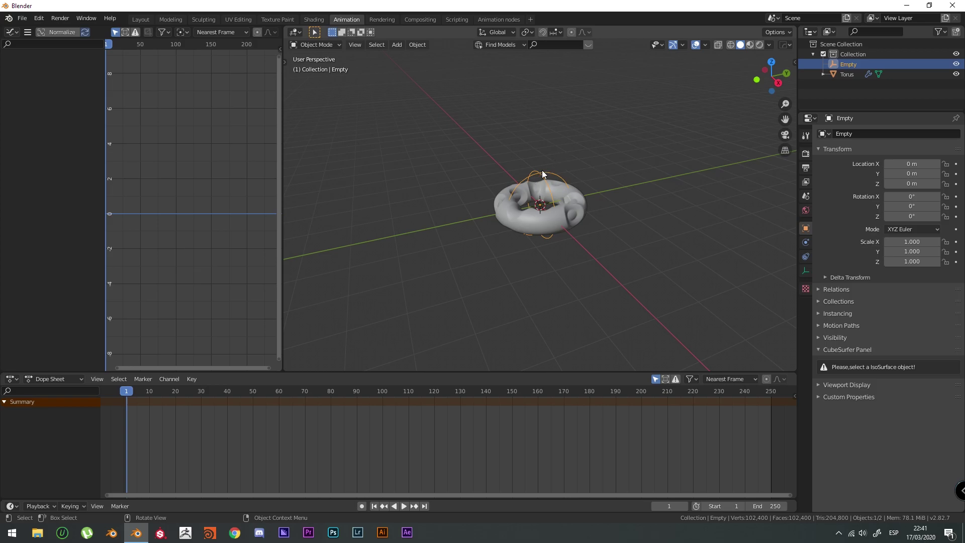
Insert a LocRot keyframe on the empty at frame 1 and select its X Location curve.
key("i")
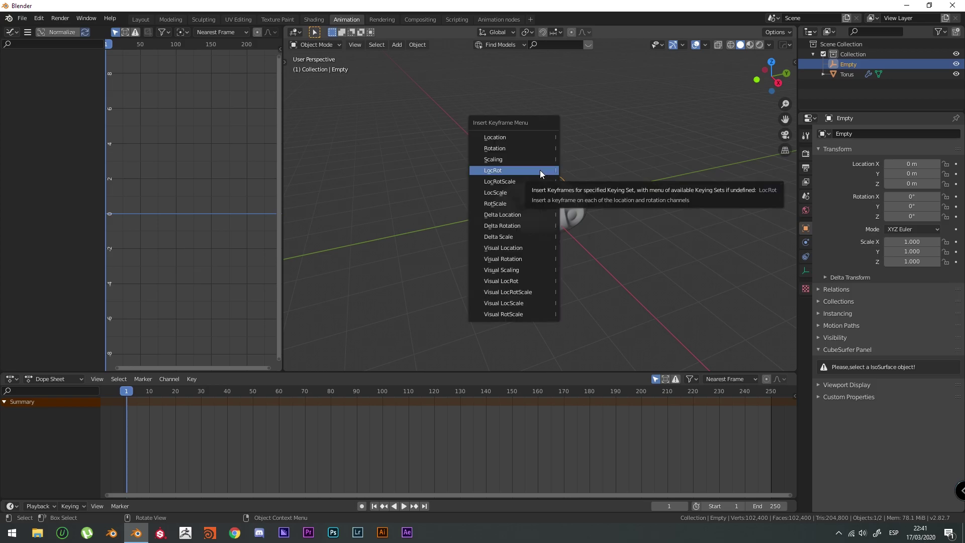
left_click(540, 170)
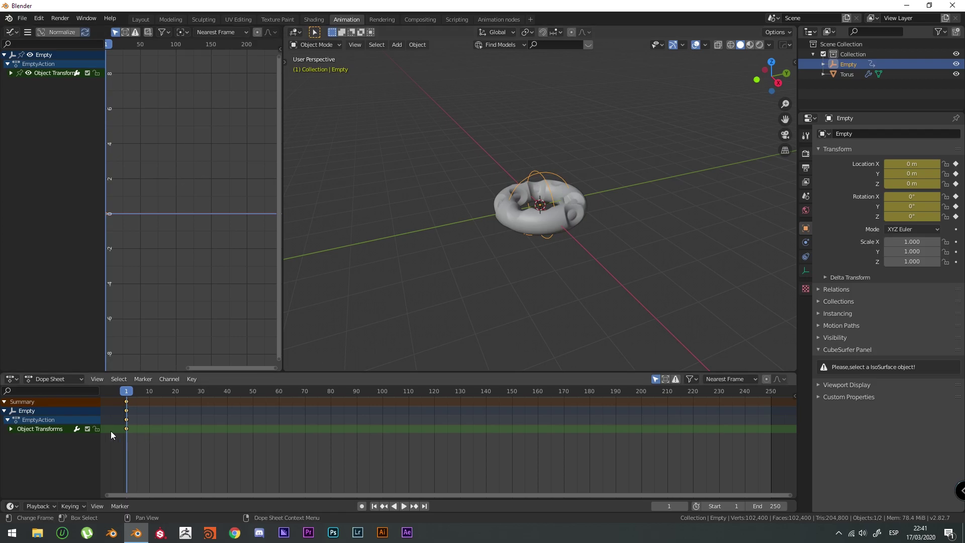
left_click_drag(132, 395, 126, 395)
left_click(11, 72)
left_click(37, 82)
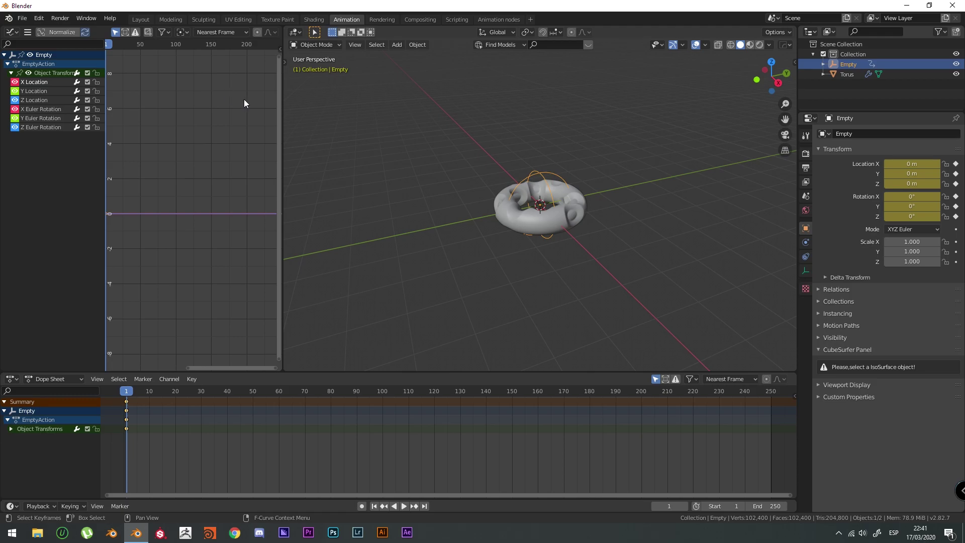
Add a Cosine Built-In Function modifier to the X Location curve.
key("n")
left_click_drag(283, 85, 390, 88)
left_click(390, 86)
left_click(334, 58)
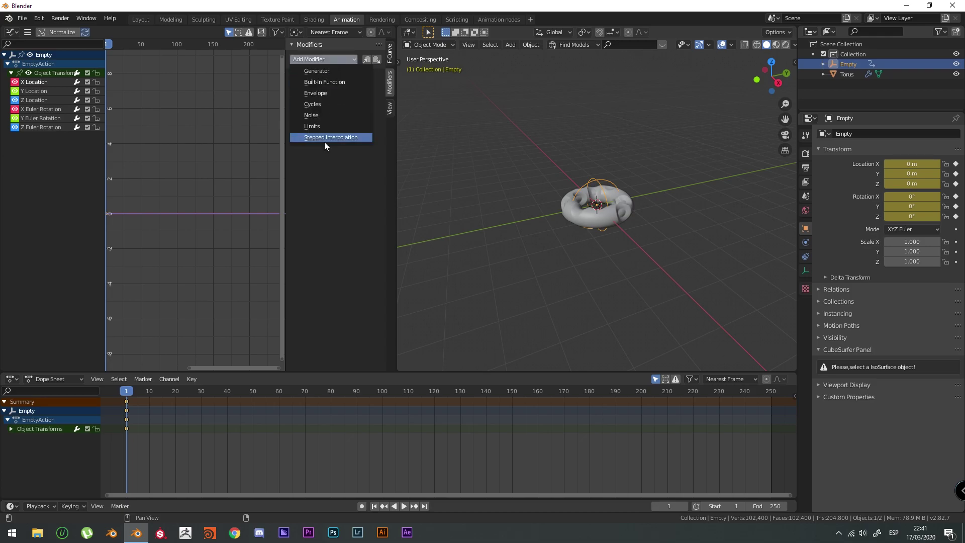
left_click(328, 84)
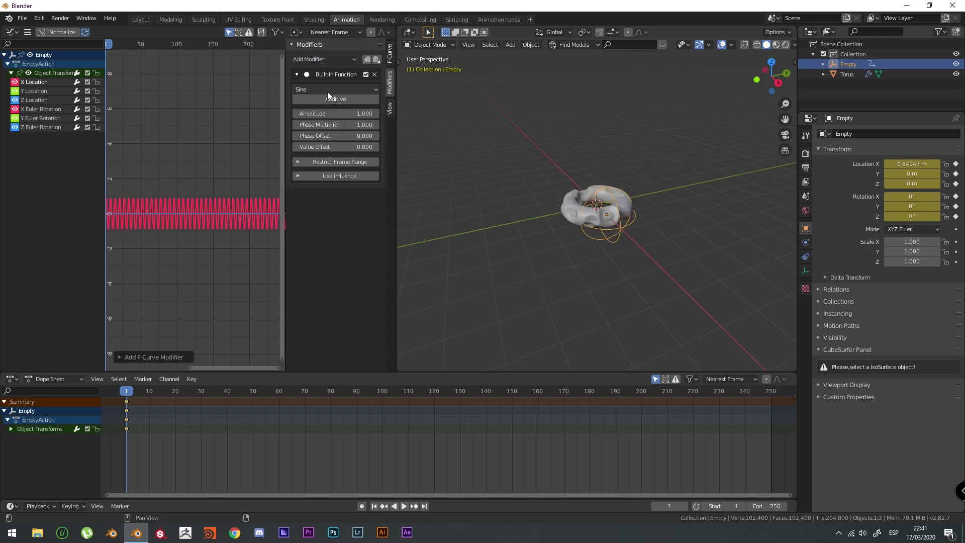
left_click(327, 90)
left_click(324, 111)
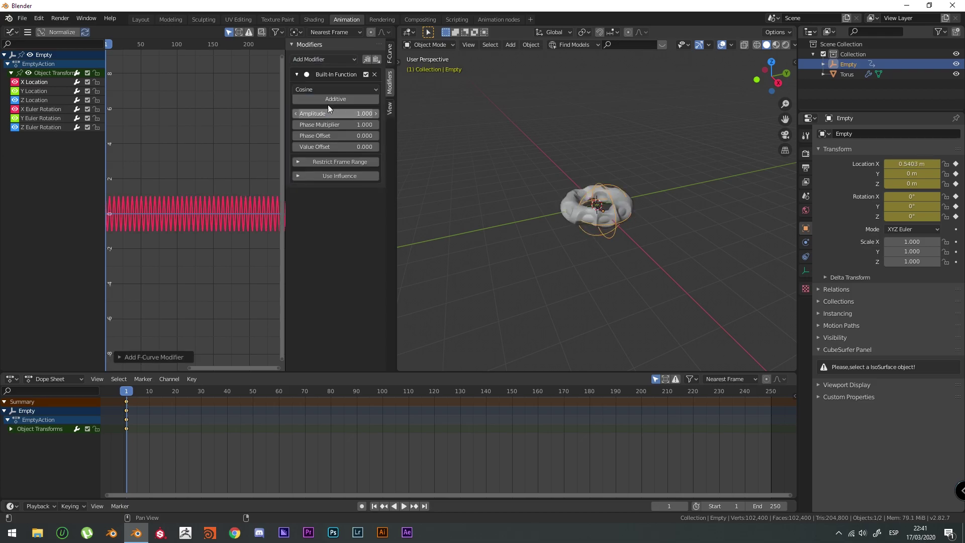
Set the cosine's amplitude to 0.5 and phase multiplier to 0.05, then play the animation.
left_click(339, 113)
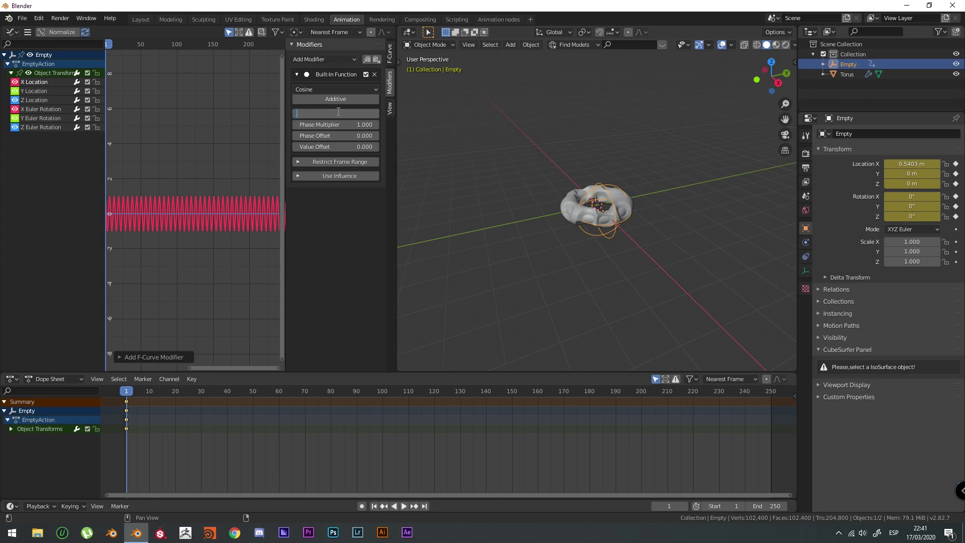
key("Return")
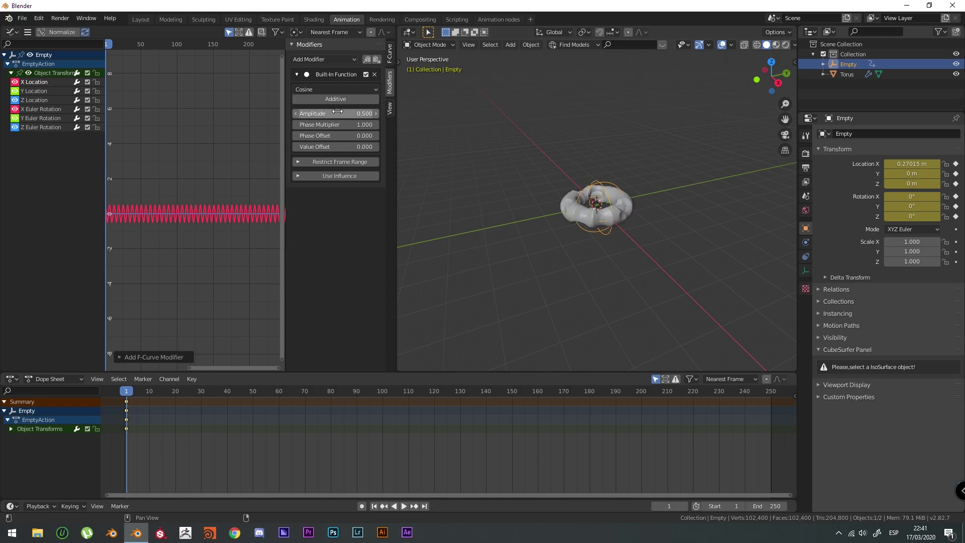
left_click(355, 124)
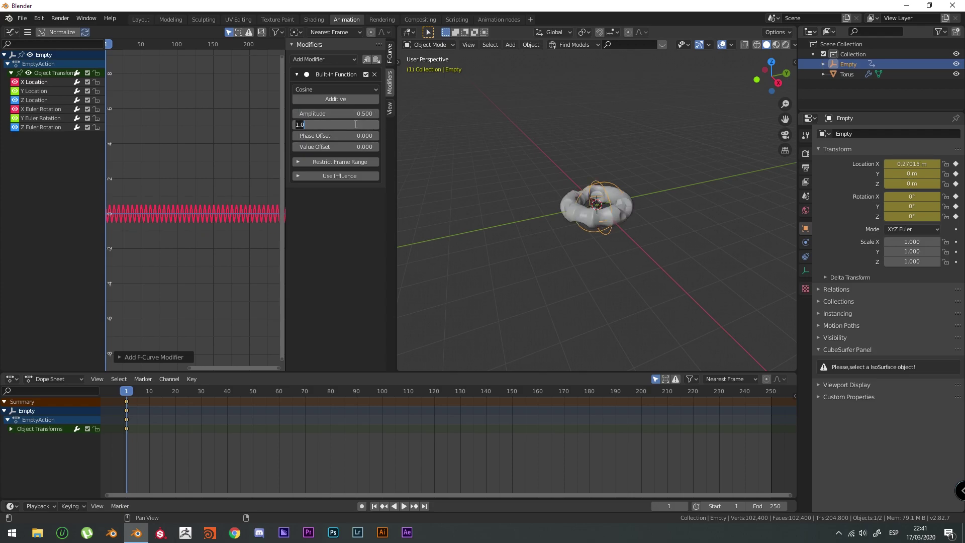
key("Return")
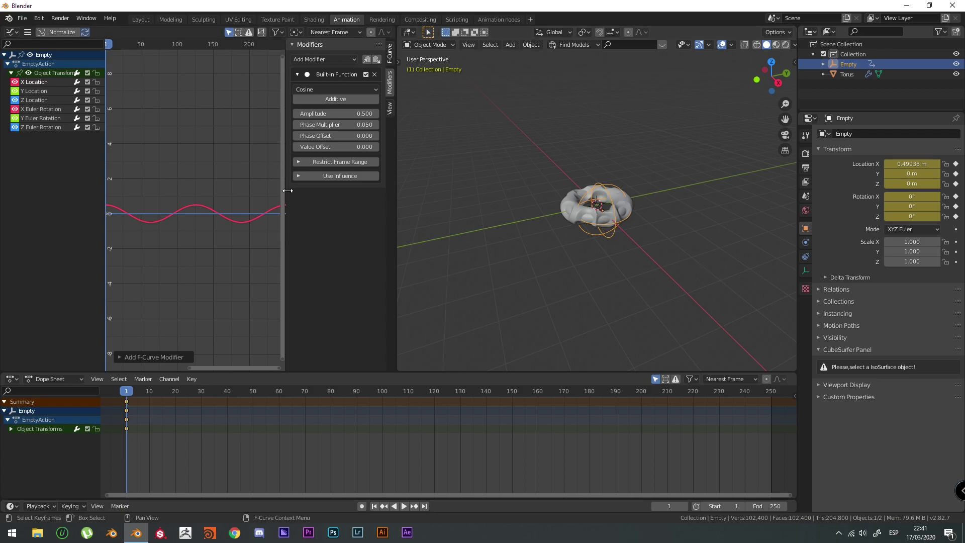
left_click_drag(285, 192, 333, 194)
left_click_drag(397, 112, 423, 101)
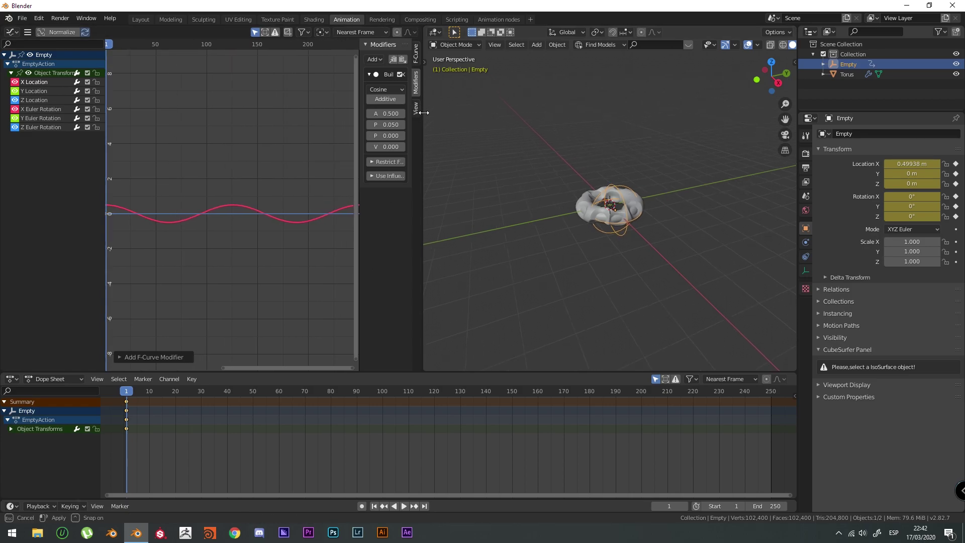
scroll(685, 207, "up", 3)
key("space")
key("space")
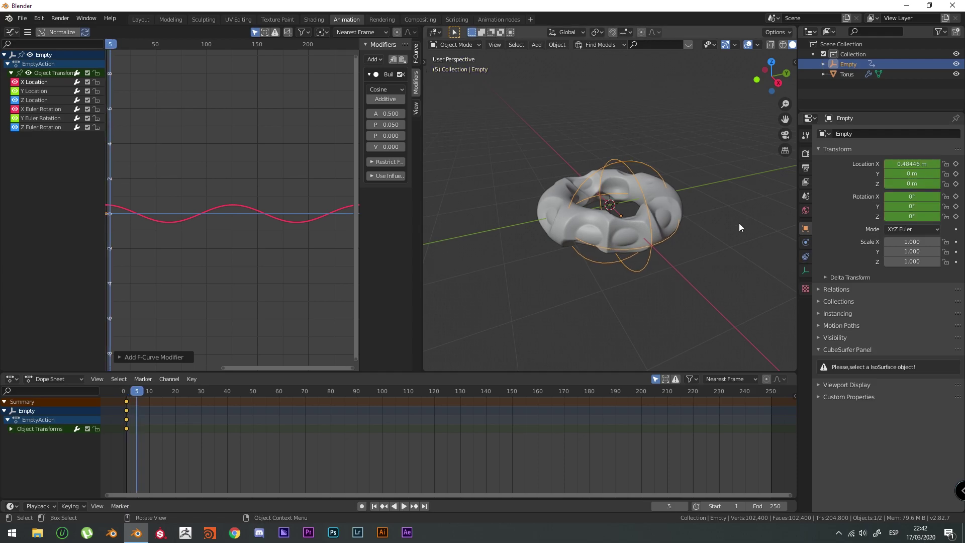
Hide the torus's first Subdivision modifier in the viewport and play the animation.
left_click(670, 201)
left_click(806, 243)
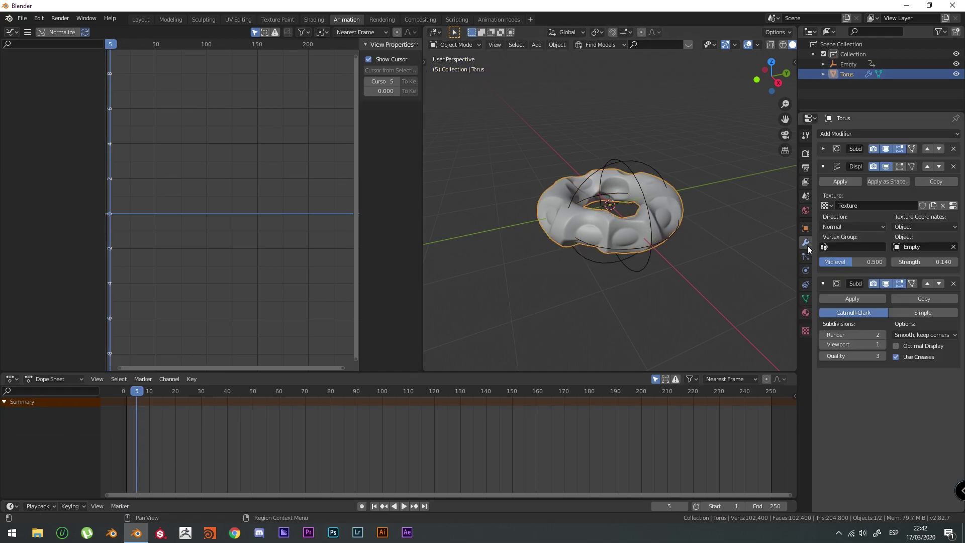
left_click(884, 148)
key("space")
key("space")
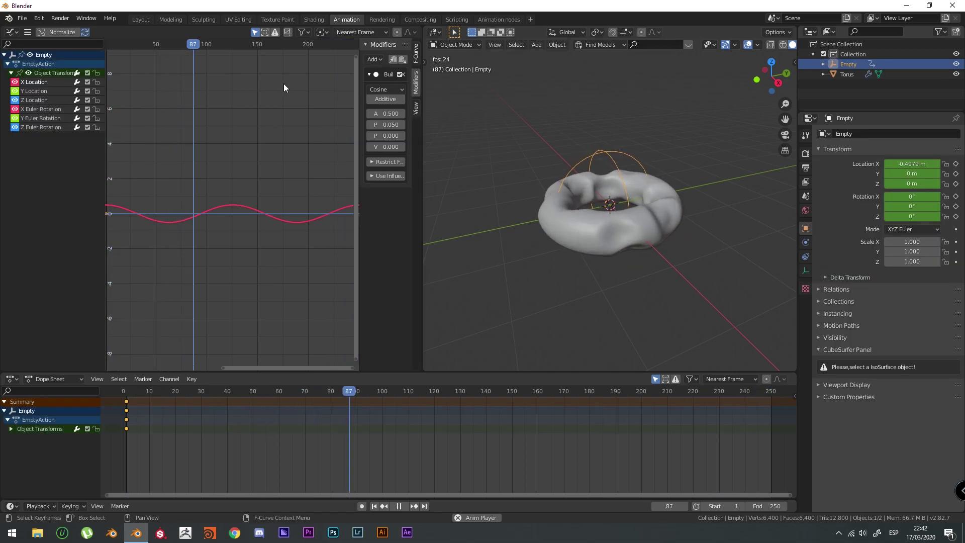
Paste the function modifier onto Y Location and change it to Sine.
left_click(44, 90)
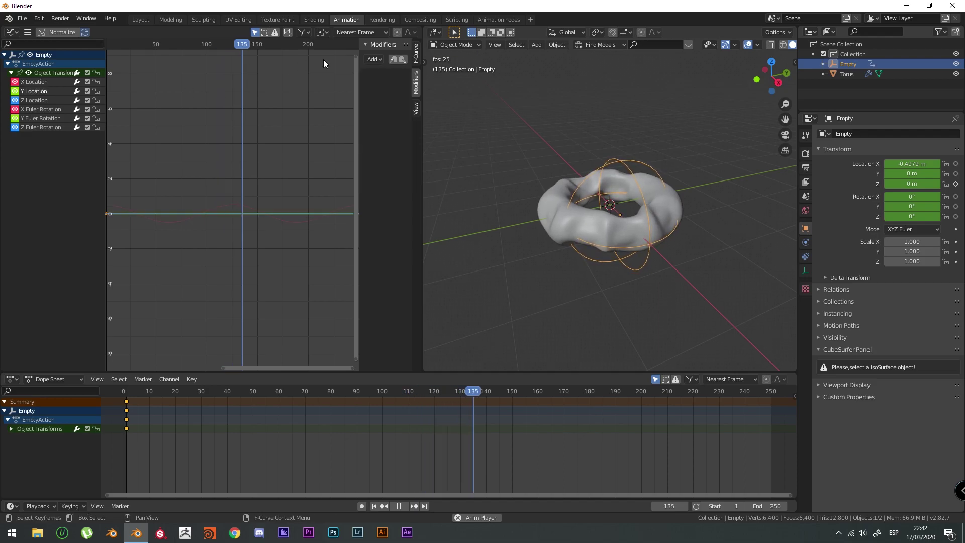
left_click(403, 59)
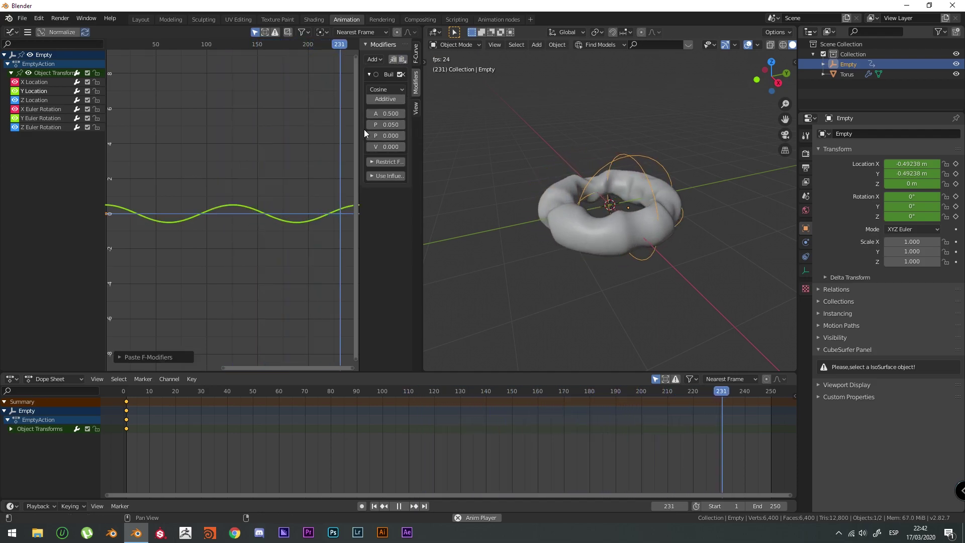
left_click_drag(359, 129, 332, 128)
left_click(369, 92)
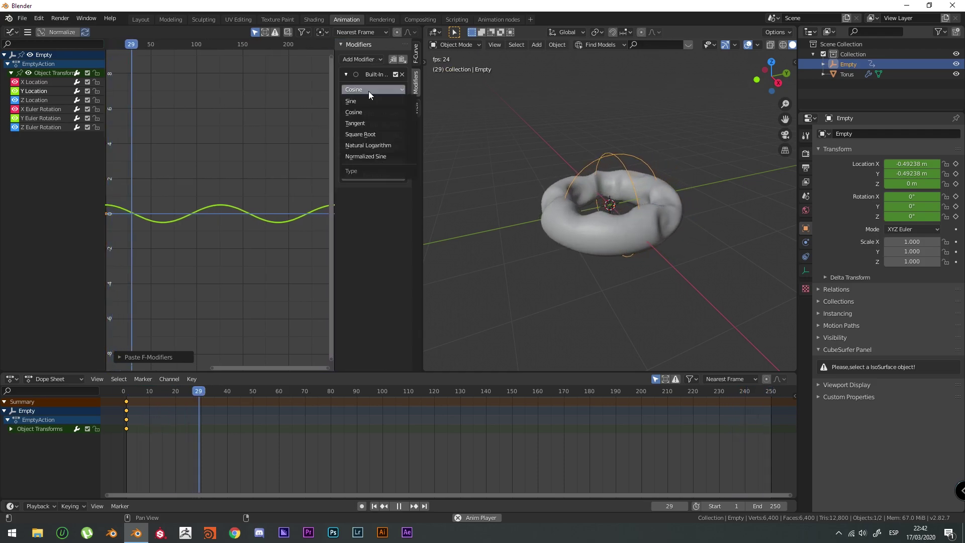
left_click(364, 100)
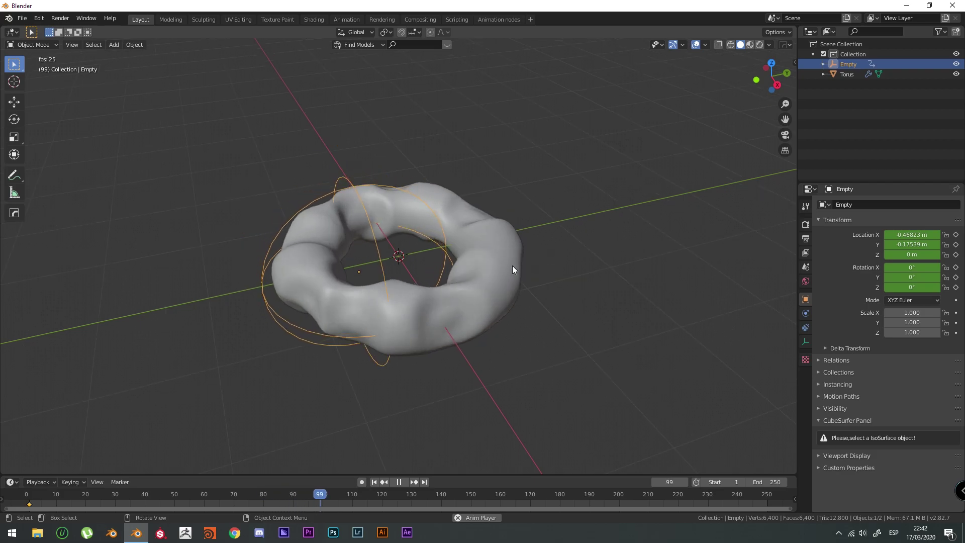
Rename the collection to 'negative' and enable the torus's Subdivision viewport toggle.
key("space")
left_click(511, 265)
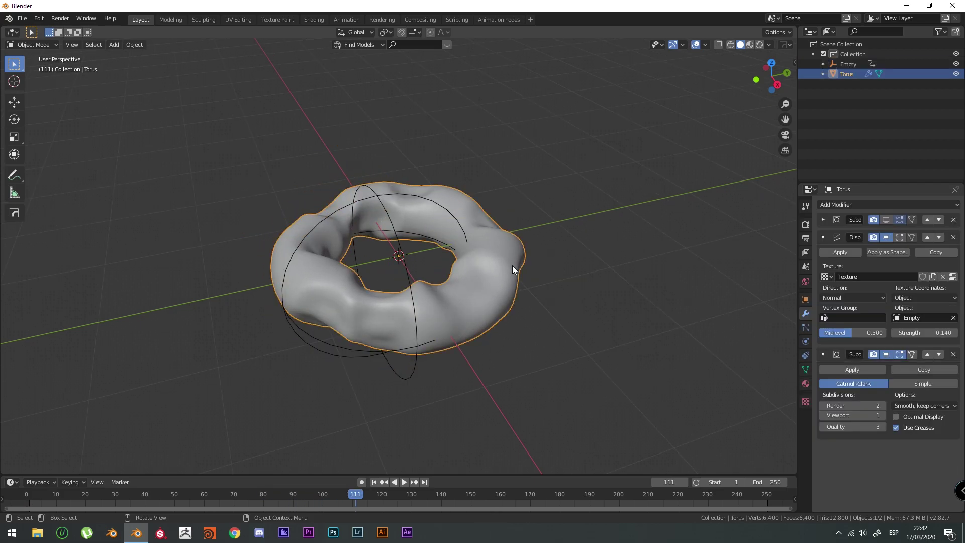
double_click(846, 55)
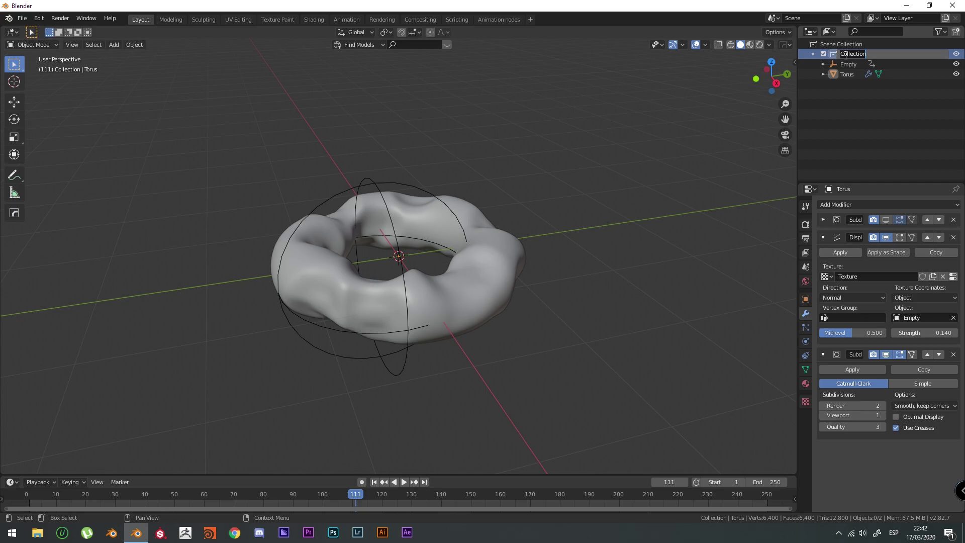
type("negative")
key("Return")
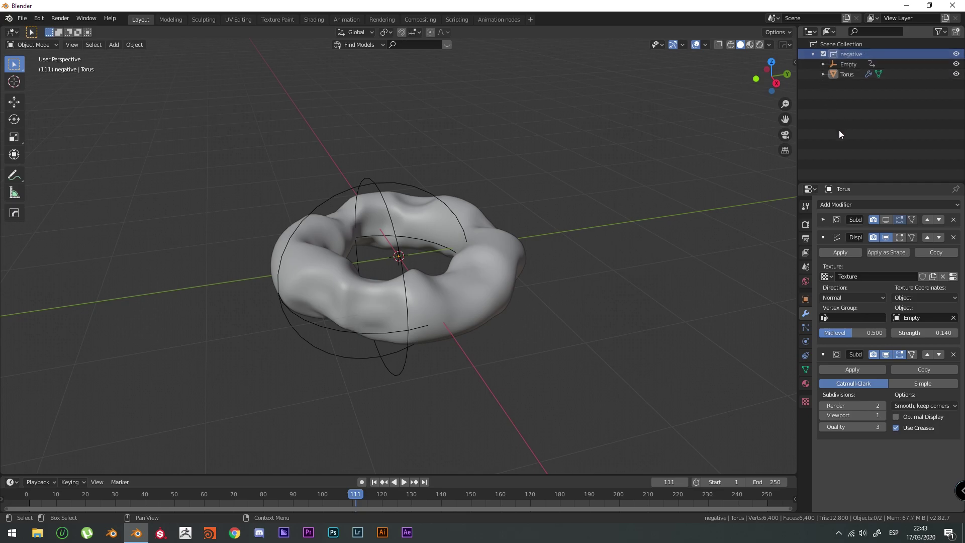
left_click(883, 220)
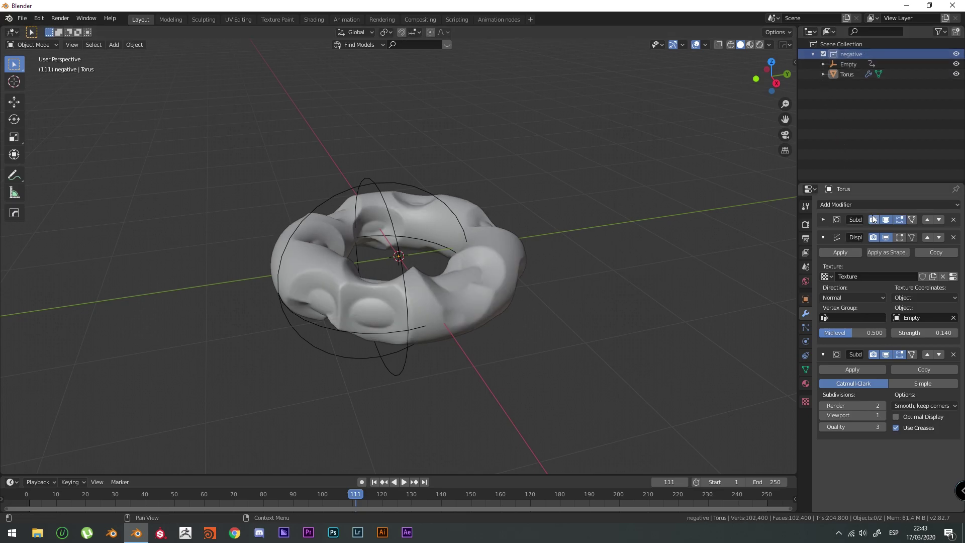
Duplicate the negative collection and name the copy 'Positive'.
right_click(848, 54)
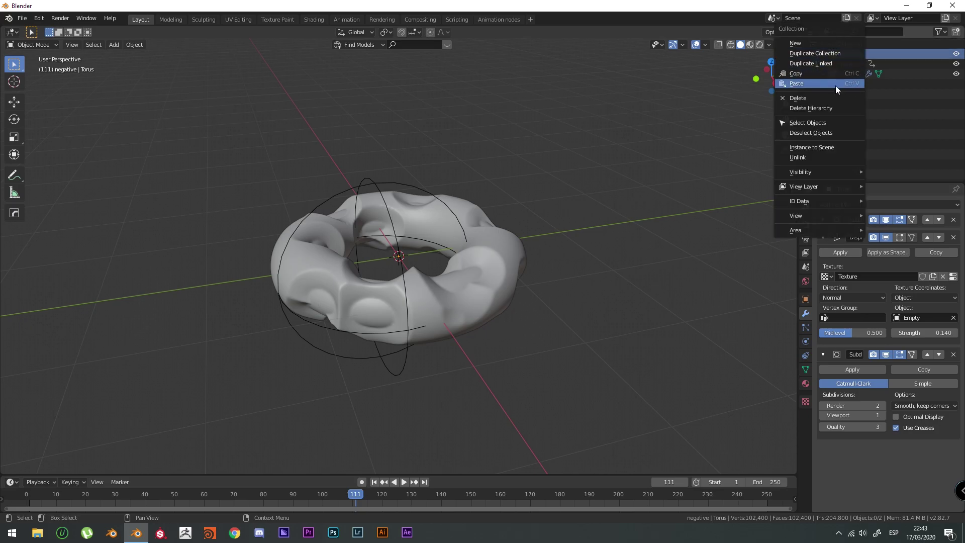
left_click(834, 53)
double_click(861, 85)
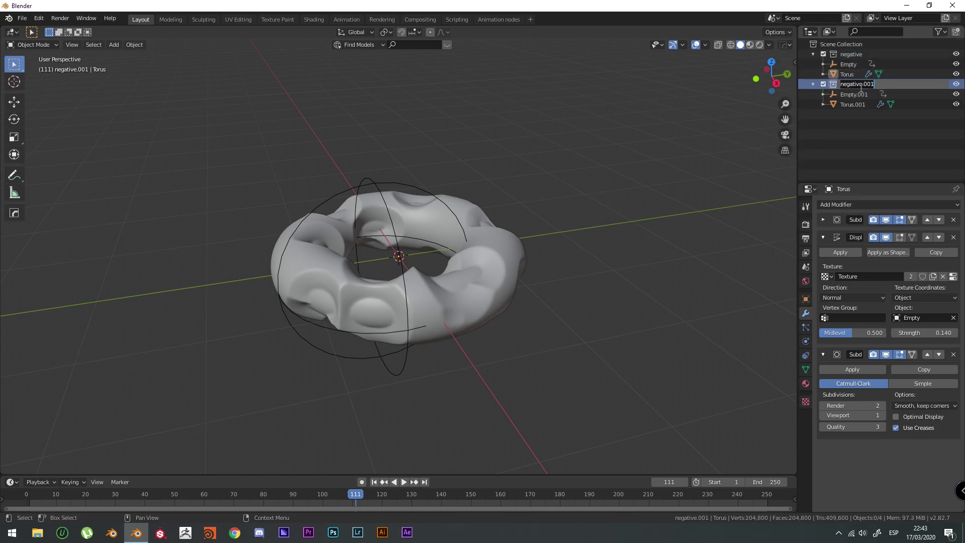
type("Positive")
key("Return")
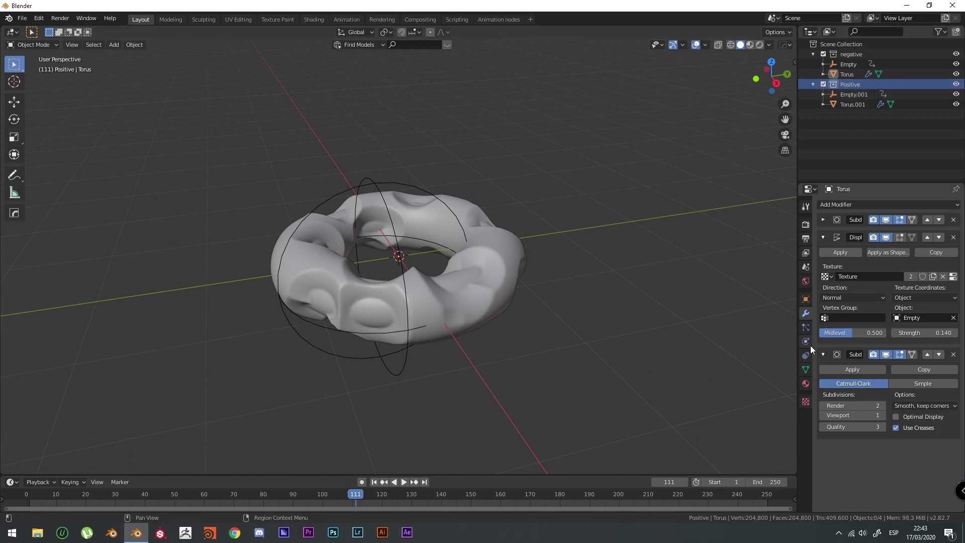
Give the torus its own copy of the displacement texture, named 'positive'.
left_click(475, 294)
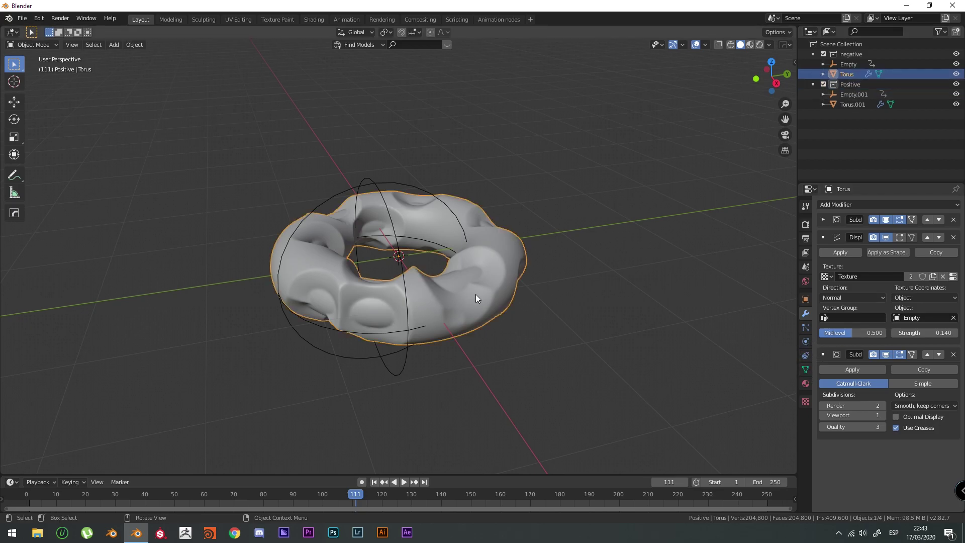
left_click(952, 277)
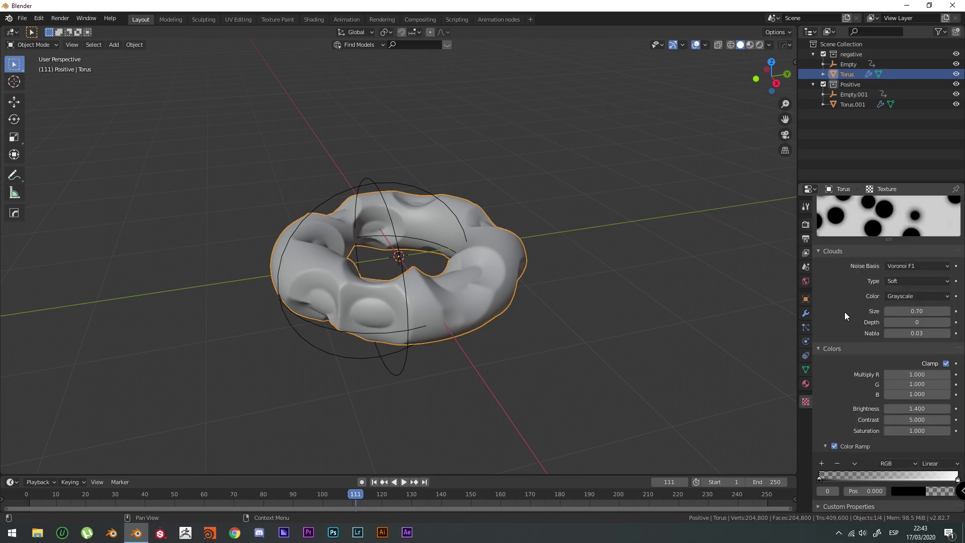
scroll(840, 314, "up", 2)
scroll(851, 383, "up", 1)
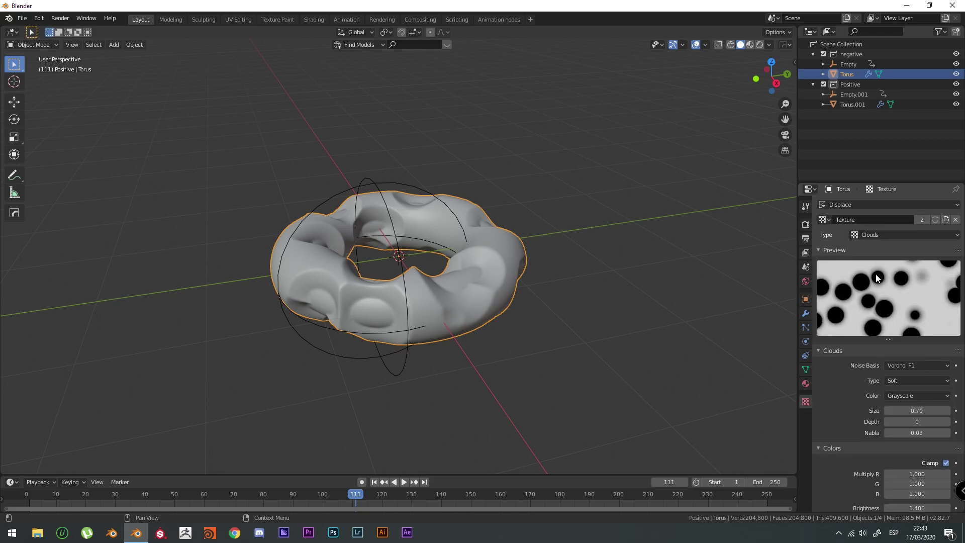
left_click(944, 220)
left_click(881, 219)
type("positive")
key("Return")
Flip the texture's color ramp and lower its brightness to 0.700.
scroll(843, 408, "down", 5)
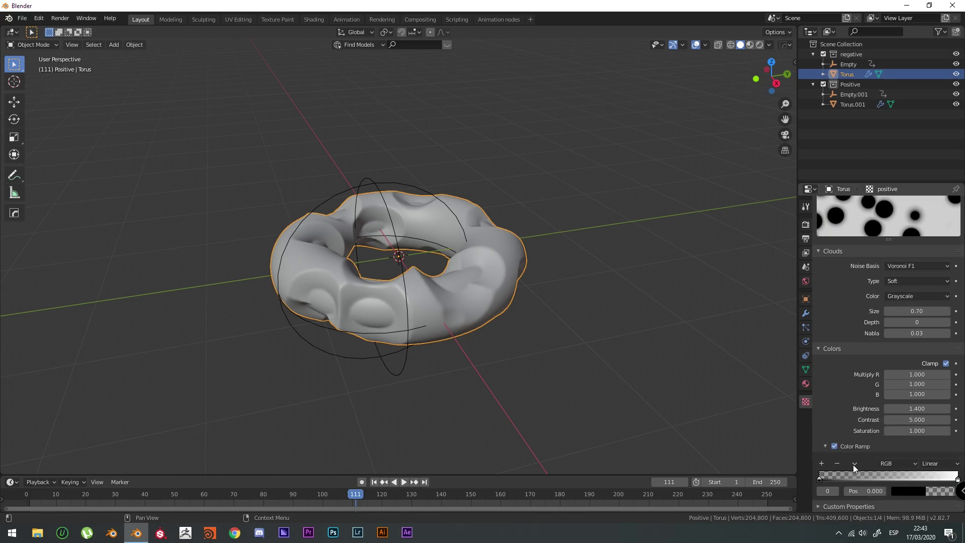
left_click(854, 463)
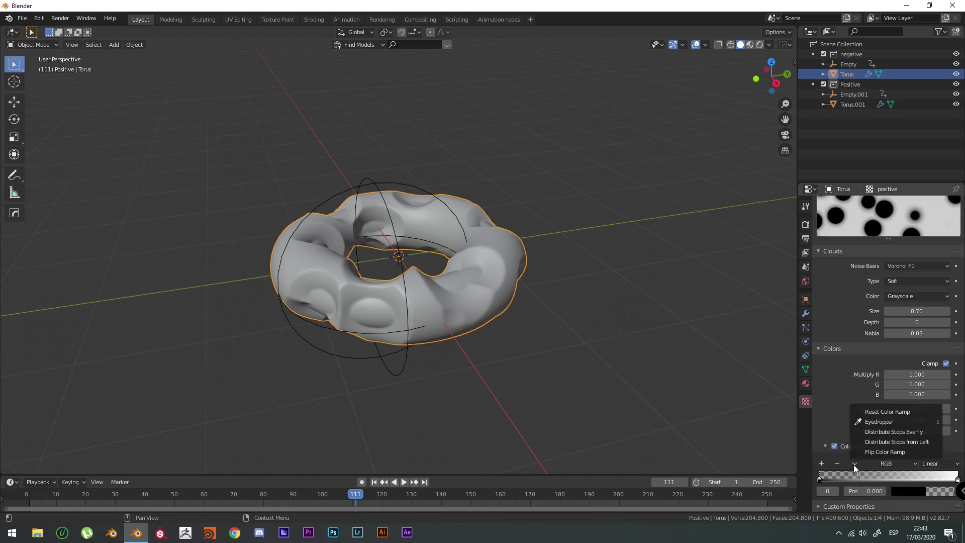
left_click(881, 451)
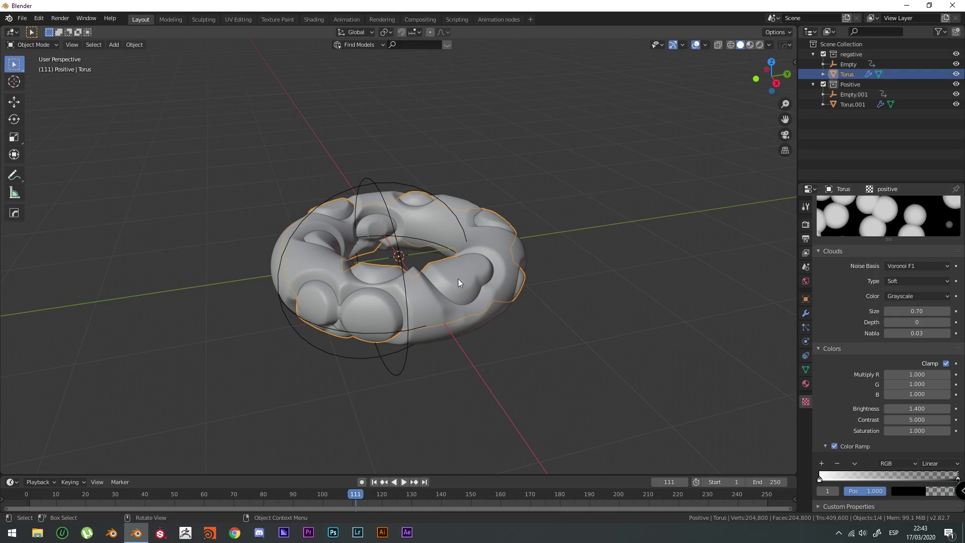
left_click_drag(916, 408, 882, 408)
key("alt+a")
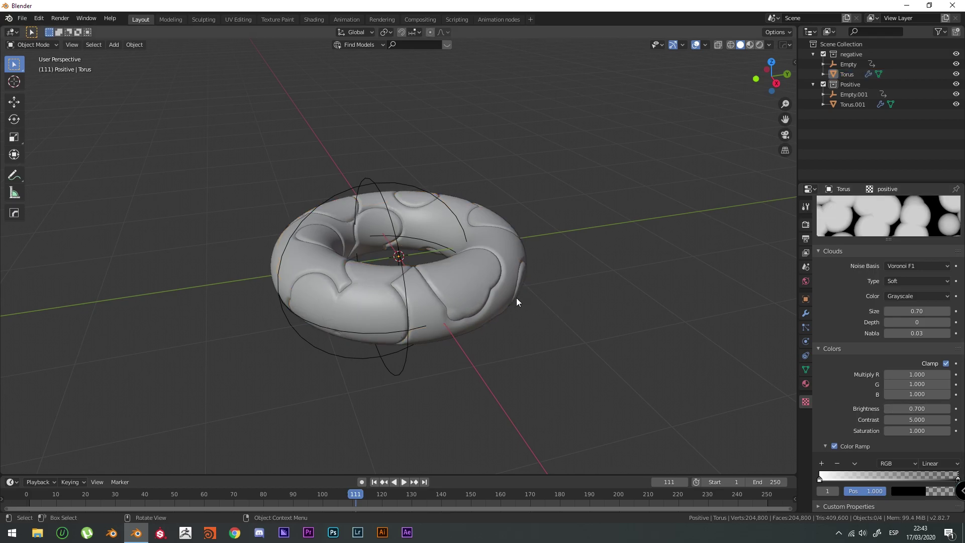
Select Empty.001 and play the animation to watch the torus's displacement shift.
middle_click_drag(501, 293, 451, 291)
scroll(451, 291, "up", 5)
scroll(522, 314, "down", 2)
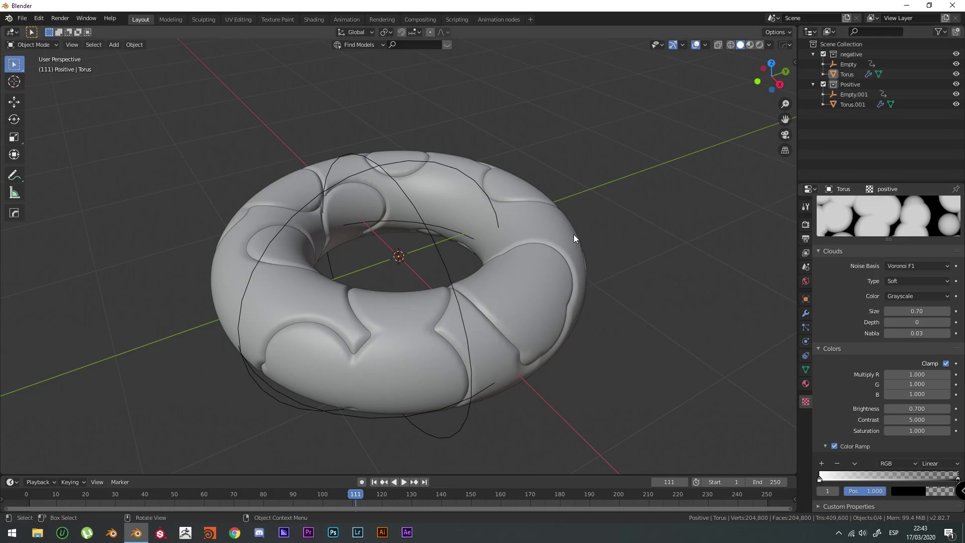
left_click(864, 94)
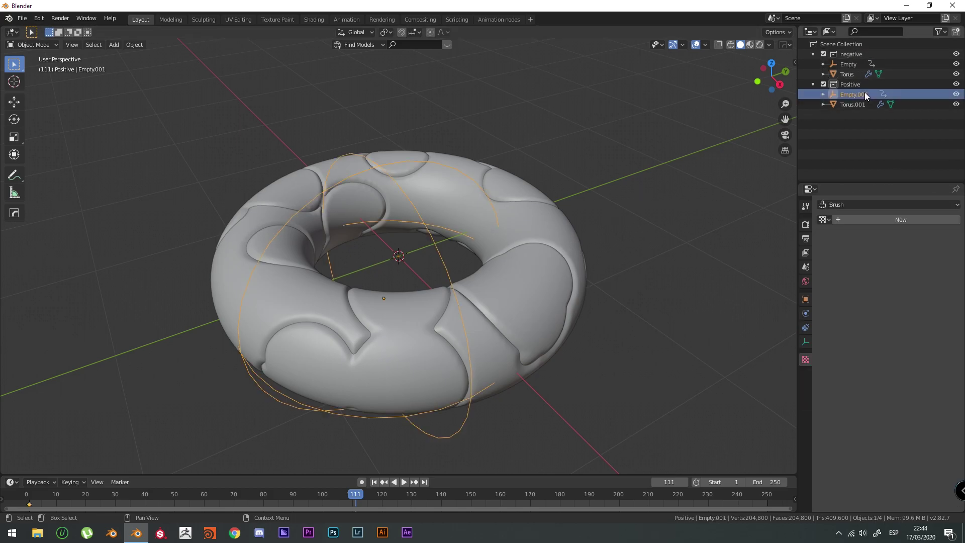
key("space")
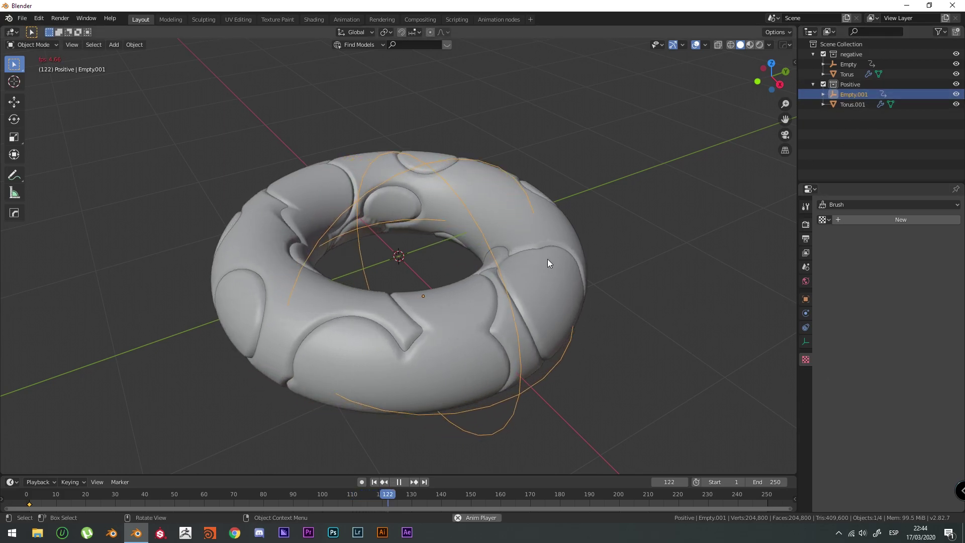
Rotate the whole setup 90° about the X axis.
key("space")
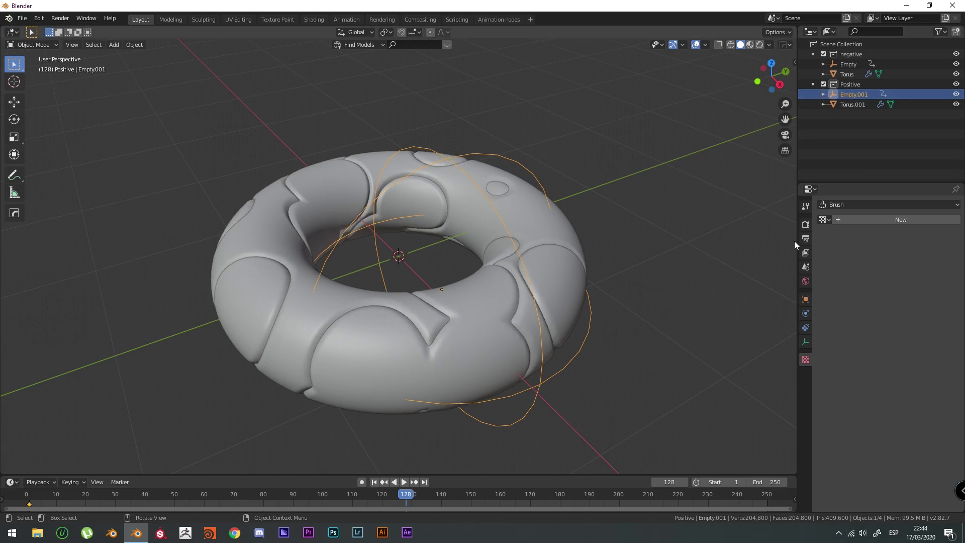
type("arx90")
key("Return")
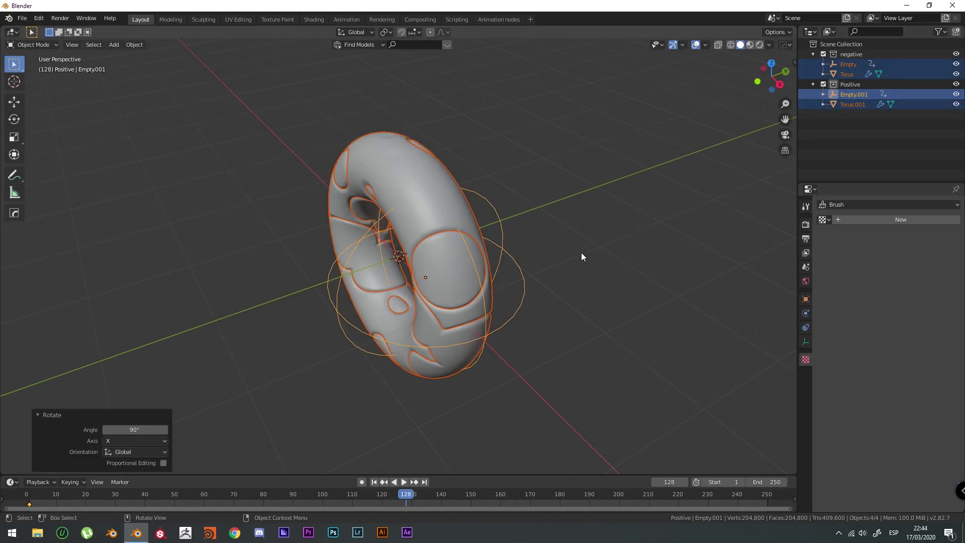
middle_click_drag(581, 251, 515, 294)
left_click(604, 263)
Add a plane below the torus and scale it into a large floor.
key("shift+a")
mouse_move(496, 205)
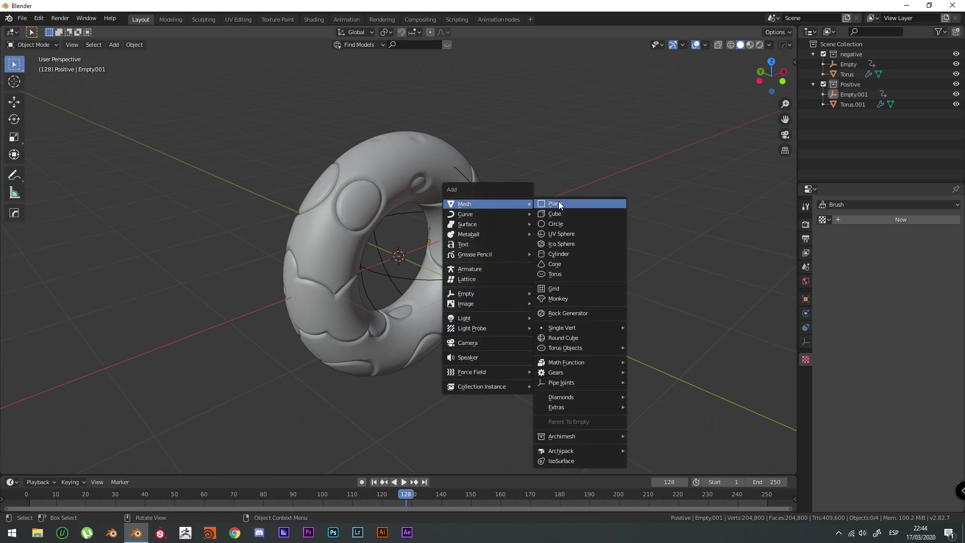
left_click(555, 203)
key("g")
key("z")
left_click(486, 357)
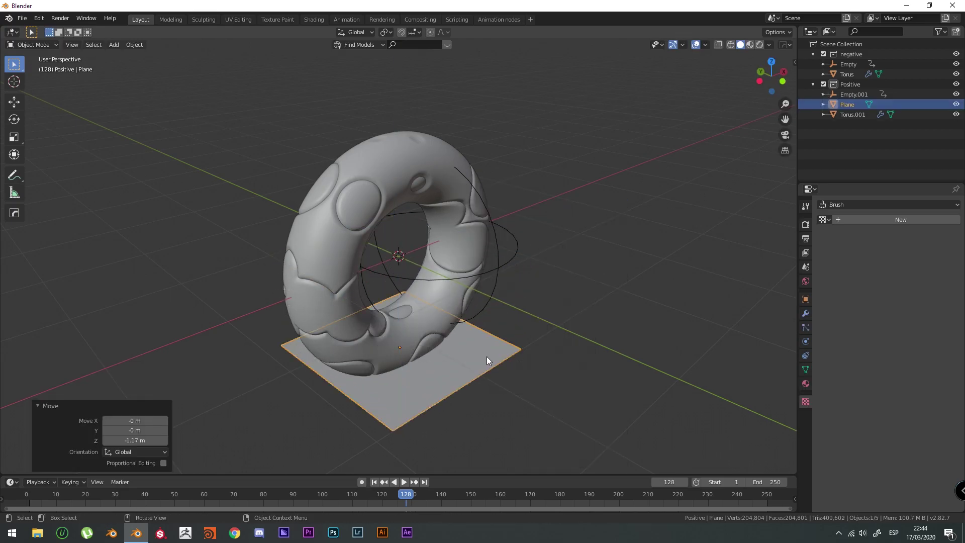
key("s")
left_click(739, 351)
Extrude the plane's back edge 5.52 m upward to form a backdrop wall.
key("Tab")
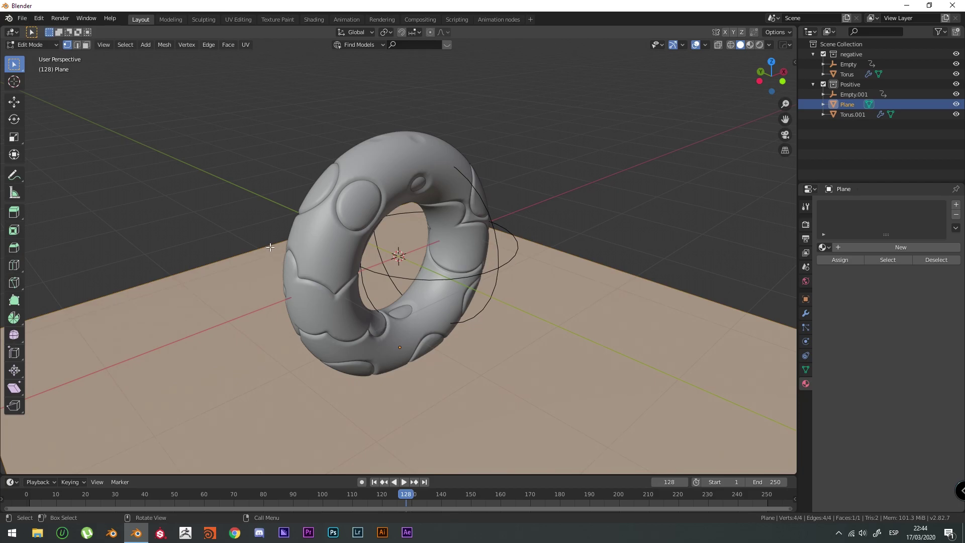
key("2")
left_click(271, 244)
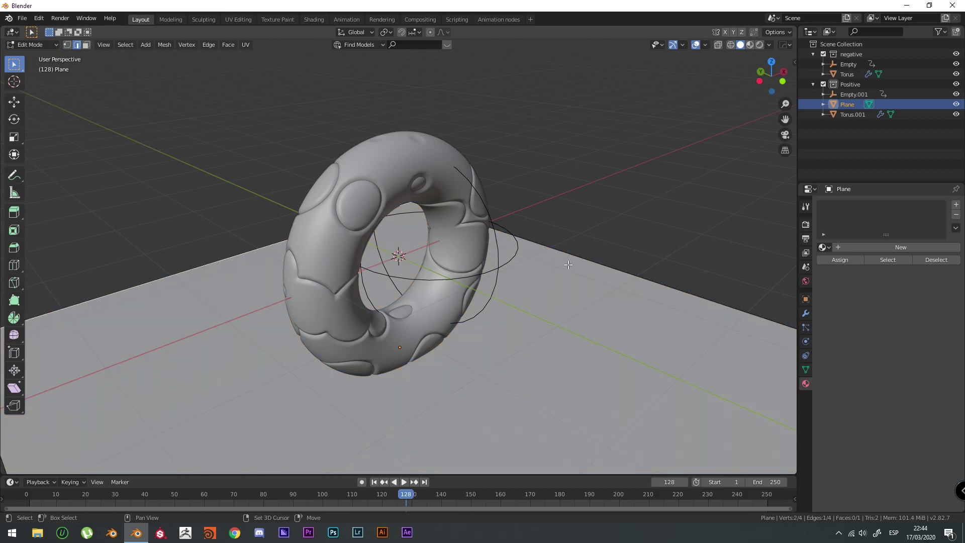
key("ctrl+r")
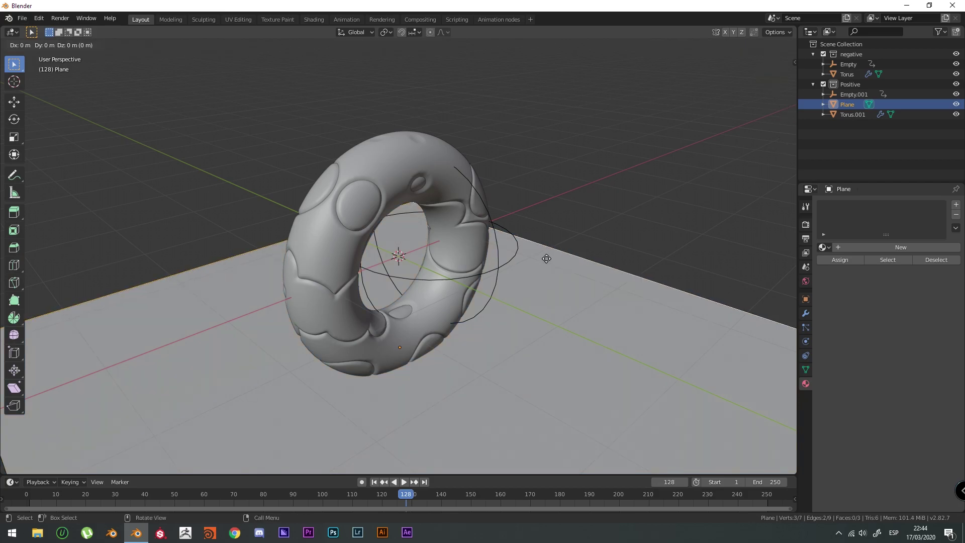
left_click(547, 258)
left_click(528, 138)
key("e")
key("z")
left_click(513, 151)
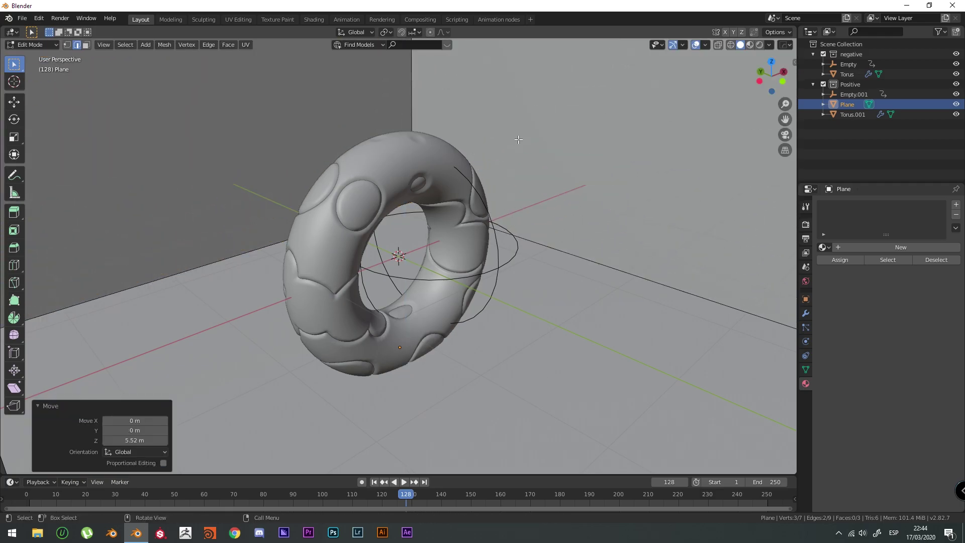
key("Tab")
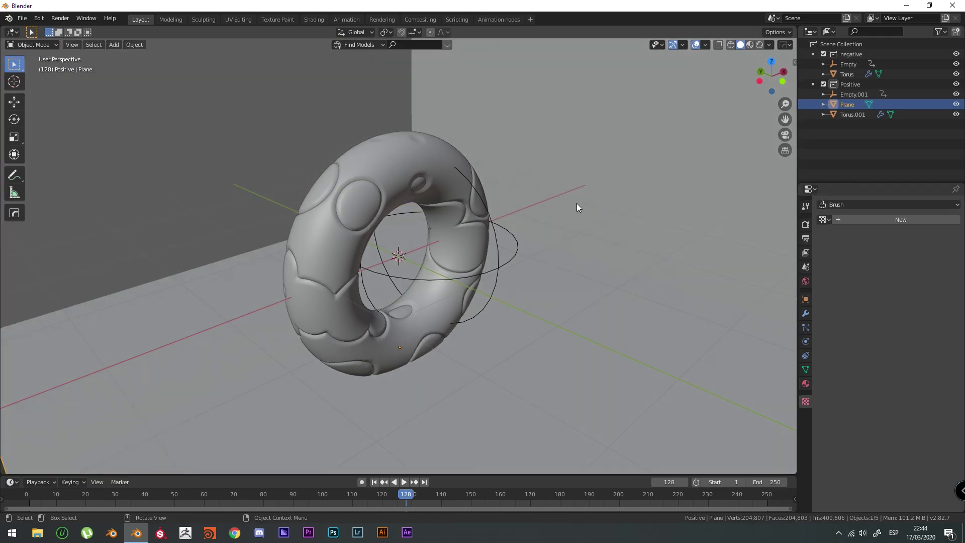
Add a Bevel modifier with 0.19 m offset and 6 segments; move Plane under Scene Collection.
left_click(805, 313)
left_click(873, 203)
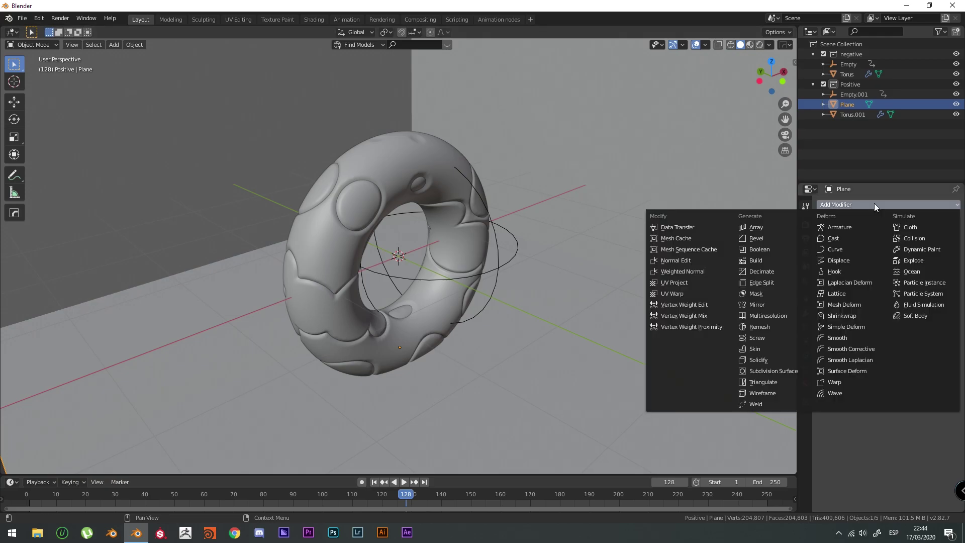
left_click(762, 248)
left_click_drag(847, 104, 846, 160)
left_click(840, 248)
type("0.19")
key("Return")
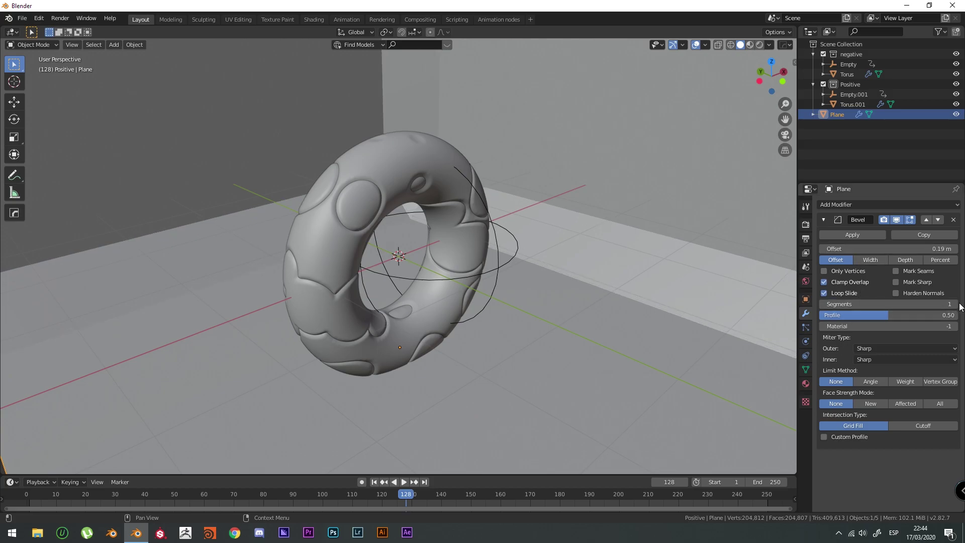
left_click_drag(947, 303, 957, 304)
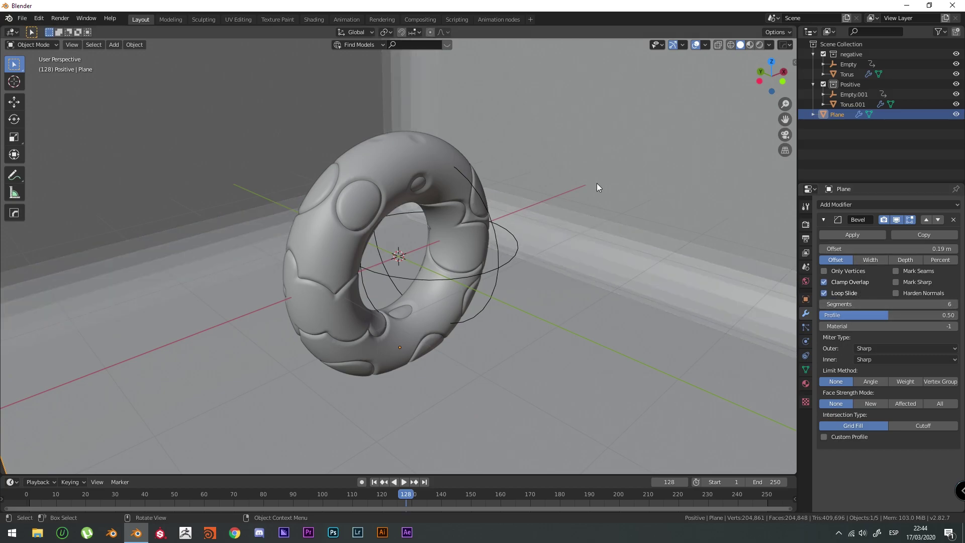
Shade the backdrop plane smooth.
right_click(596, 183)
left_click(596, 183)
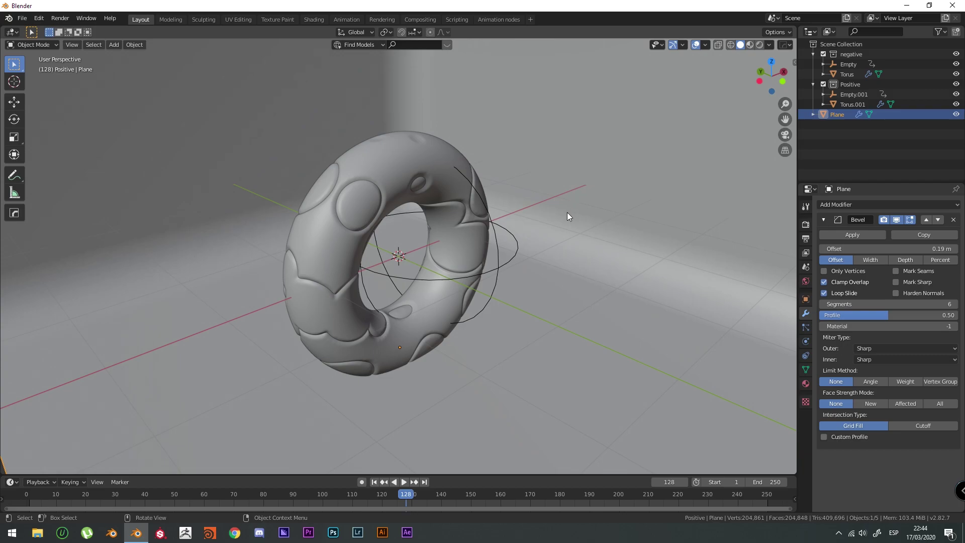
middle_click_drag(570, 215, 596, 222)
Switch the render engine to Cycles and show the viewport in Rendered shading.
middle_click_drag(564, 265, 533, 261)
left_click(805, 281)
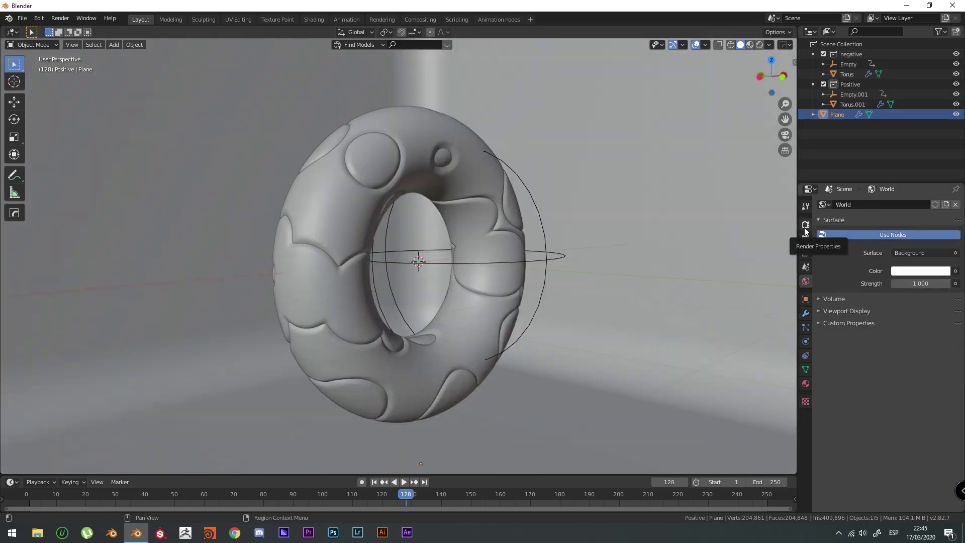
left_click(806, 226)
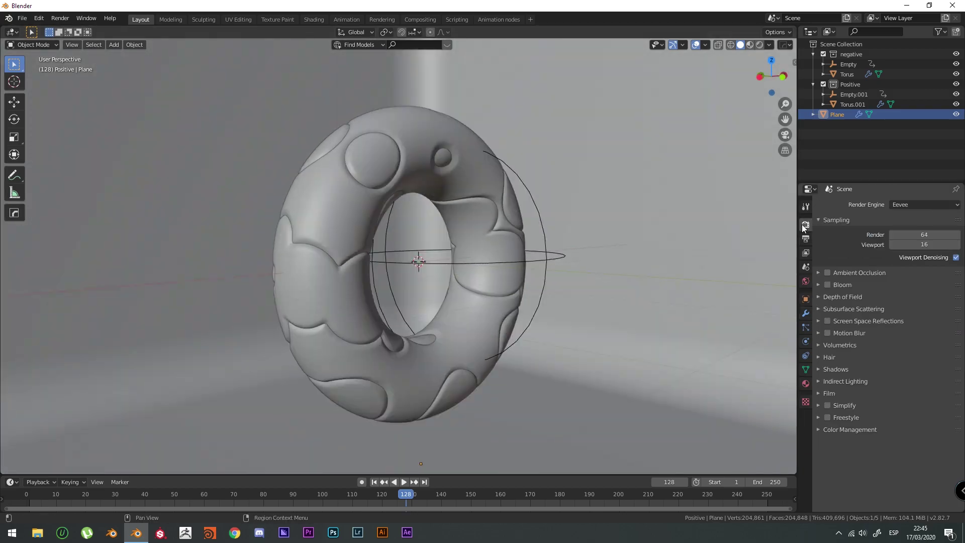
left_click(924, 204)
left_click(910, 237)
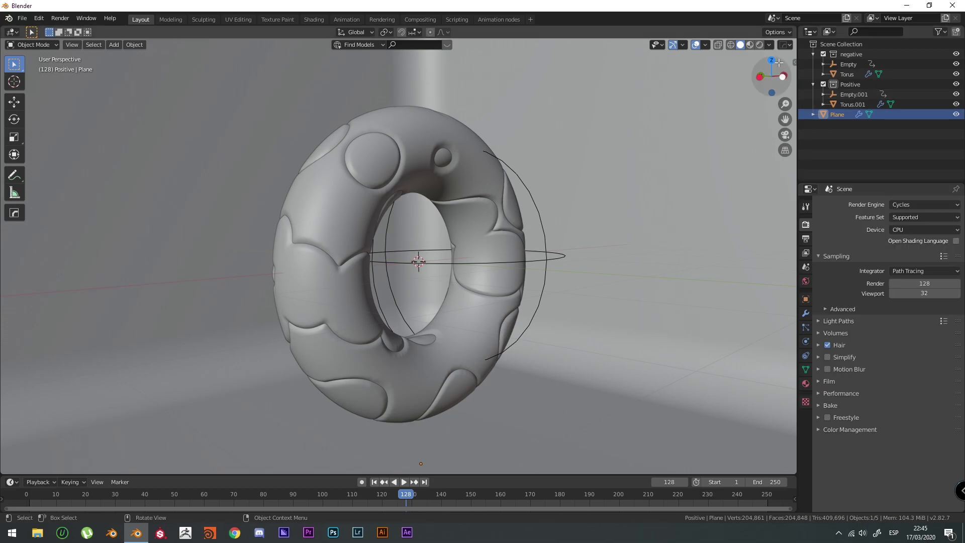
left_click(759, 45)
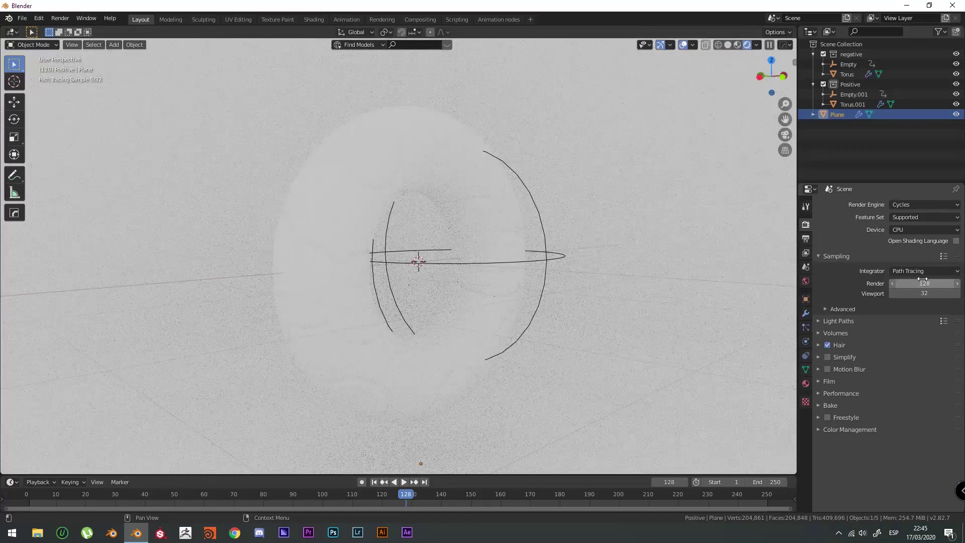
Render on GPU Compute with 64 render samples.
left_click(914, 229)
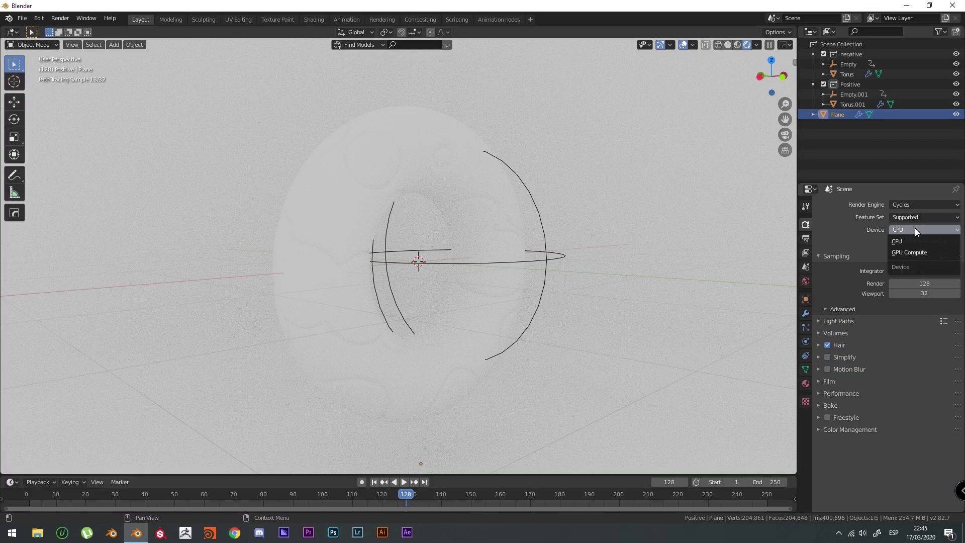
left_click(911, 252)
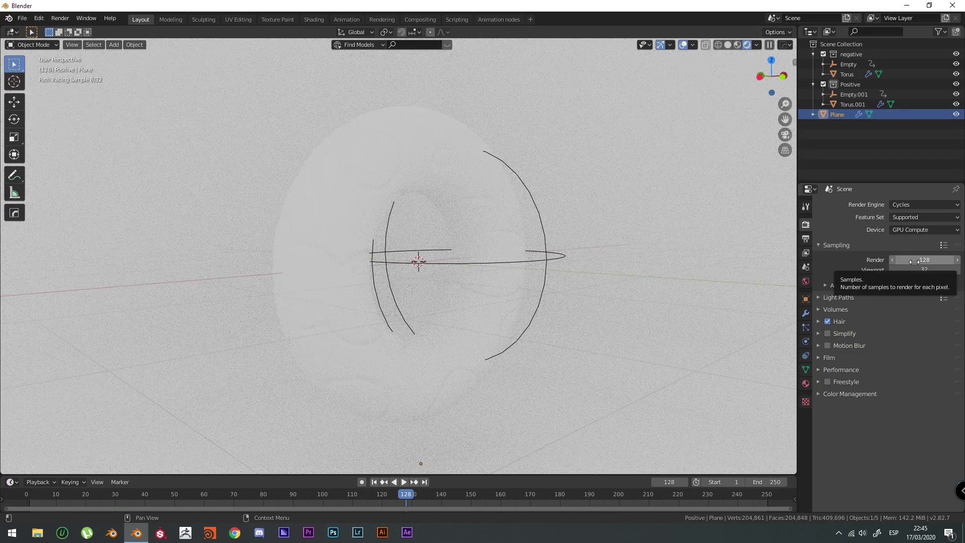
left_click(914, 260)
type("64")
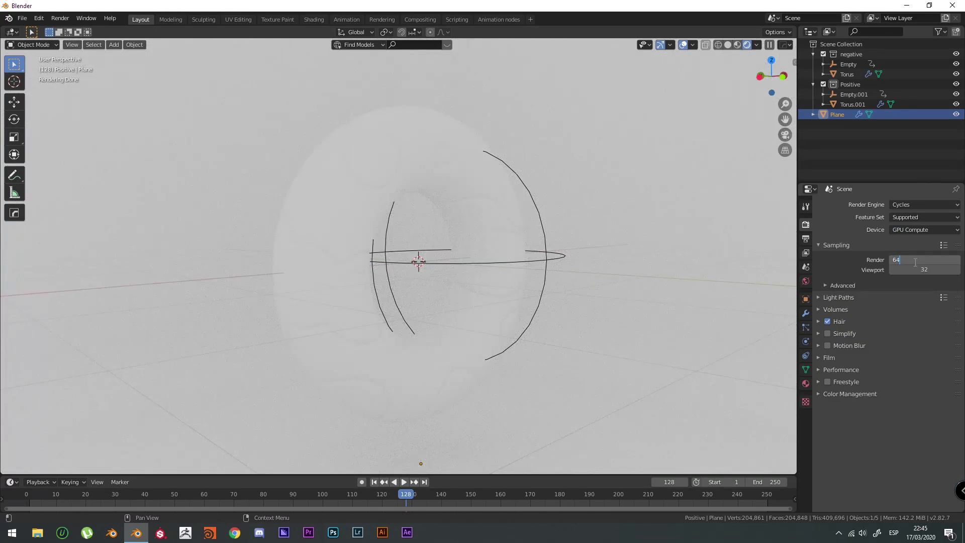
key("Return")
Apply the Ig dimensions preset (1080 × 1350 px at 200%) and set 60 fps.
left_click(807, 239)
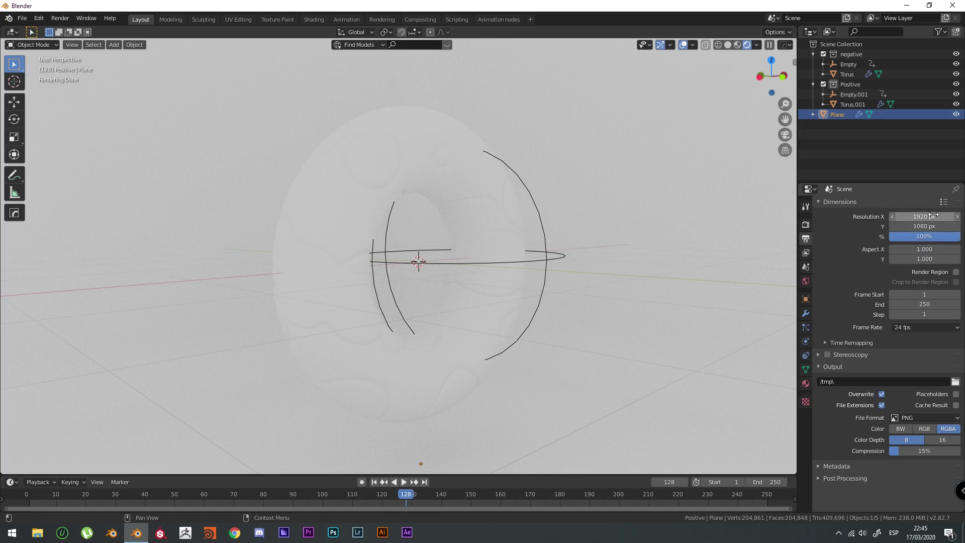
left_click(943, 202)
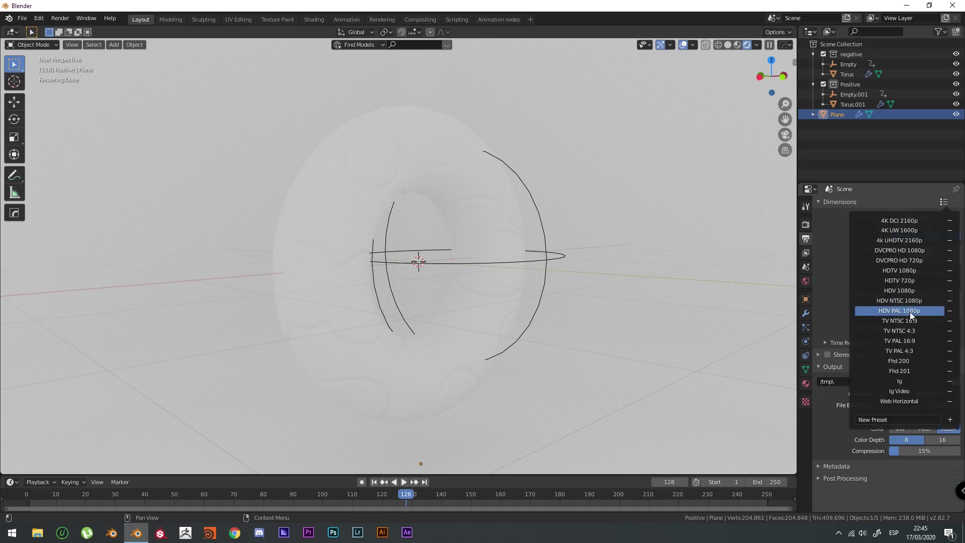
left_click(900, 381)
left_click(943, 201)
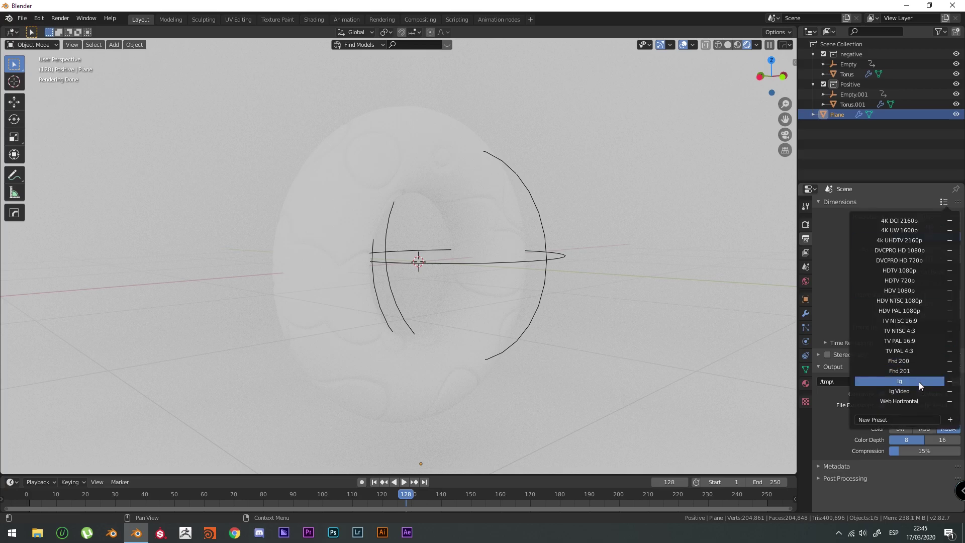
left_click(916, 379)
left_click(943, 201)
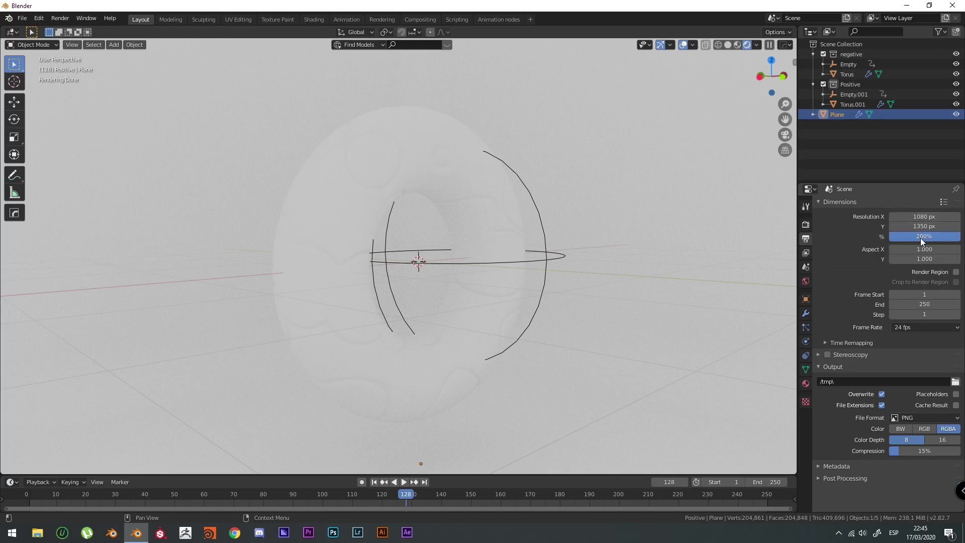
left_click(904, 327)
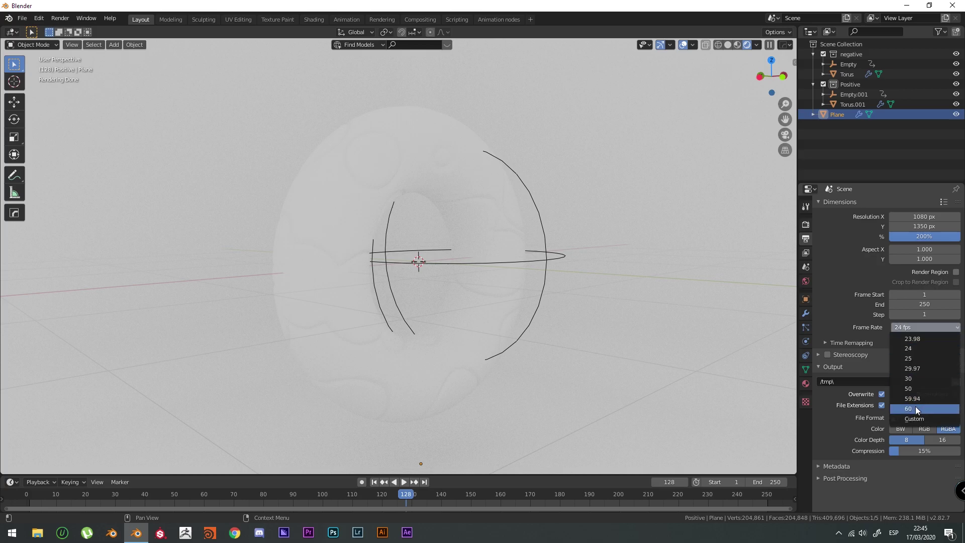
left_click(915, 407)
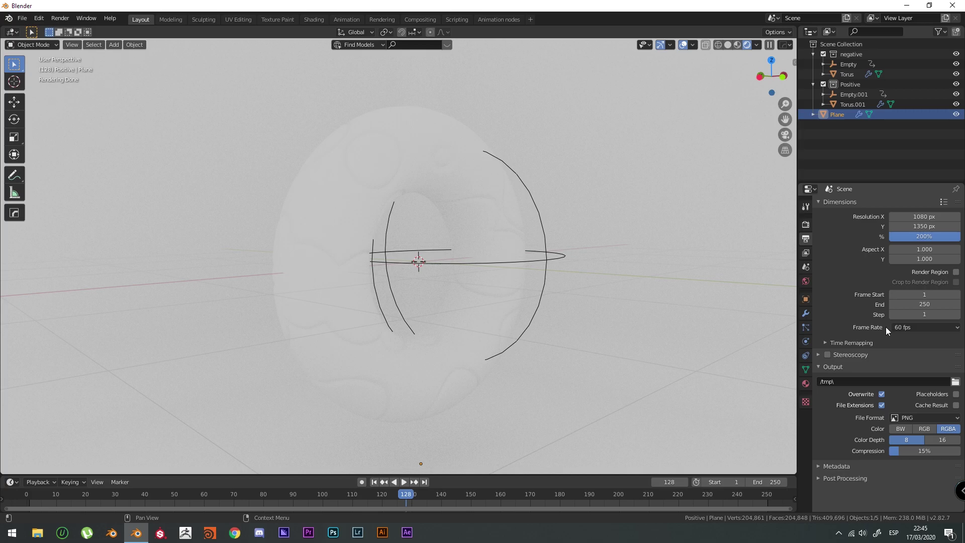
Enable the Denoising Data pass and turn on compositing nodes.
left_click(805, 253)
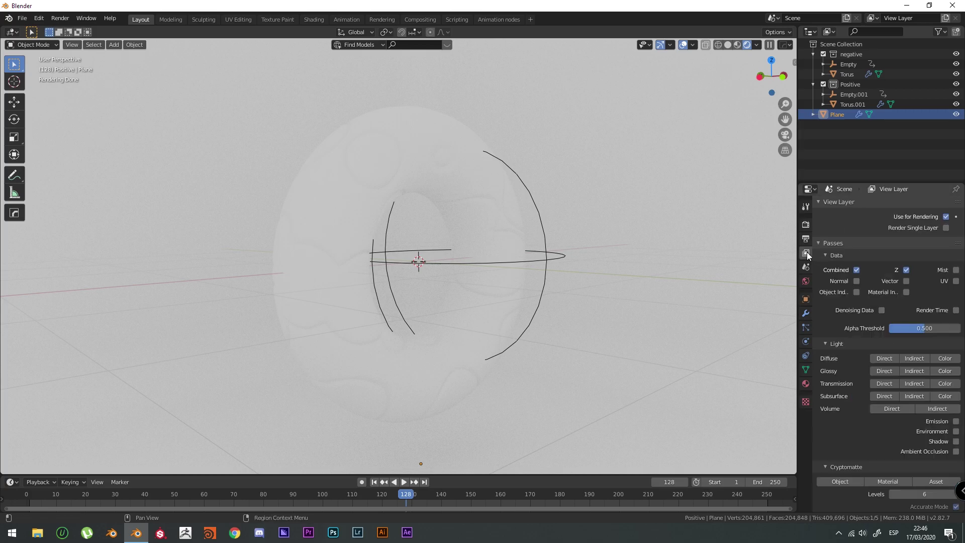
left_click(880, 311)
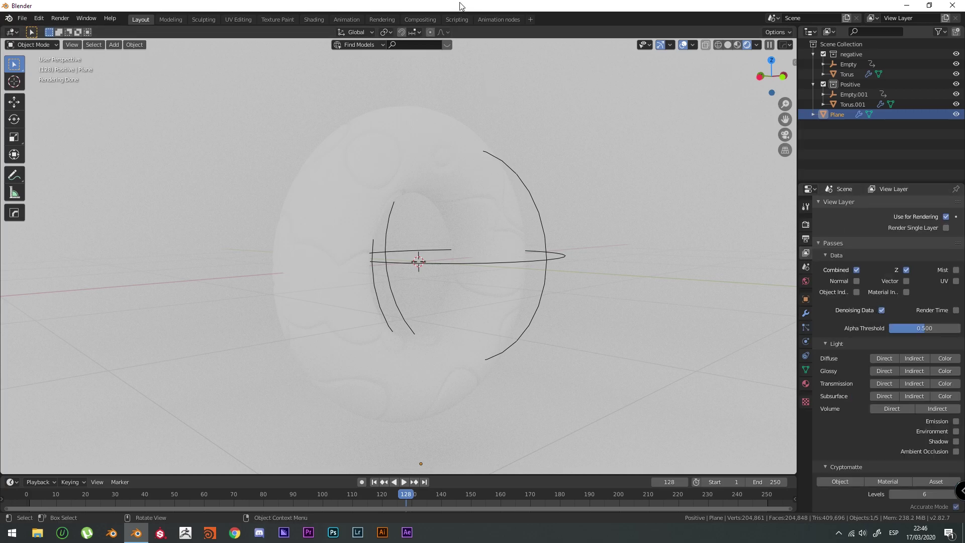
left_click(432, 20)
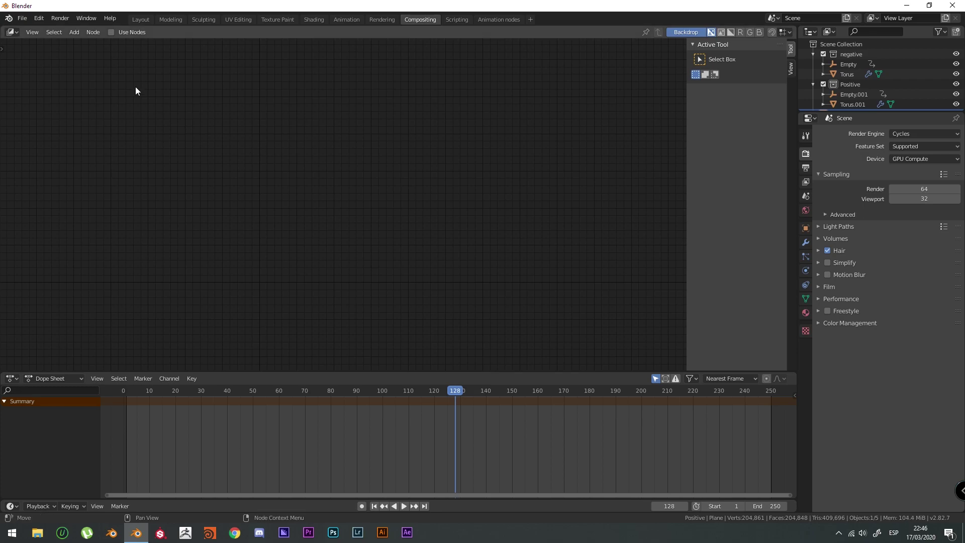
left_click(111, 32)
left_click_drag(279, 160, 200, 137)
Insert a Denoise node on the link between Render Layers and Composite.
key("shift+a")
left_click(346, 198)
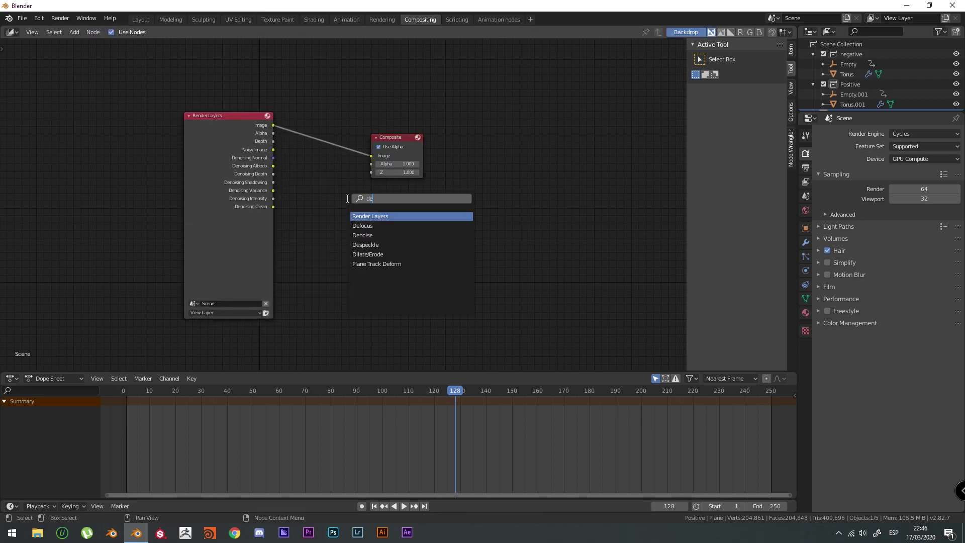
key("Return")
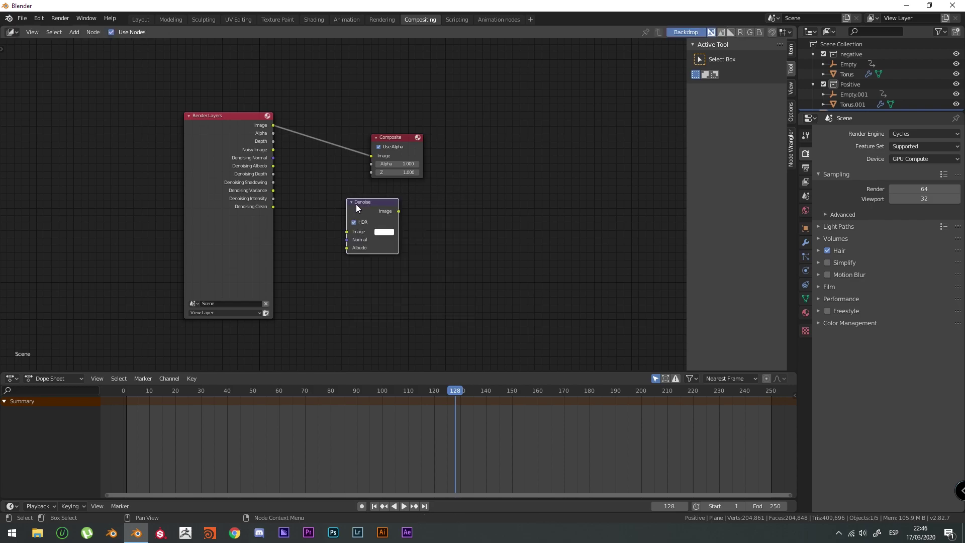
left_click(355, 204)
left_click(457, 233)
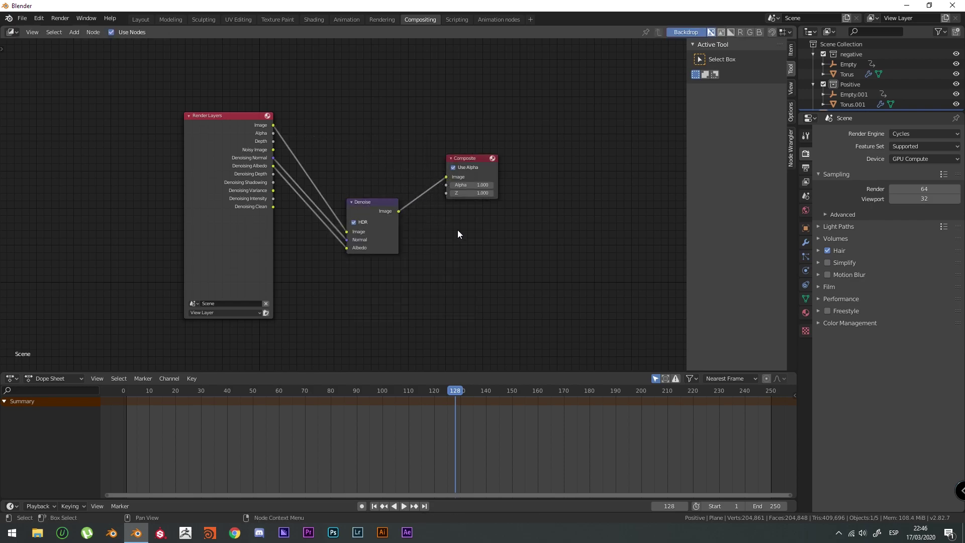
left_click(149, 20)
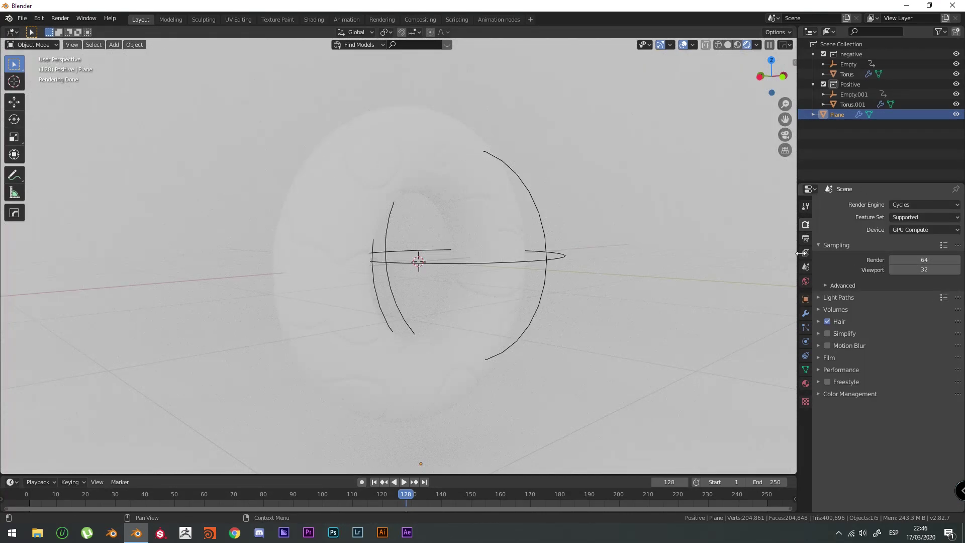
Give the backdrop plane a new pink material.
left_click(805, 383)
left_click(874, 236)
left_click(907, 320)
mouse_move(898, 213)
left_mouse_down()
mouse_move(920, 201)
mouse_move(910, 217)
left_mouse_up()
Give Torus.001 a new cyan material.
left_click(485, 182)
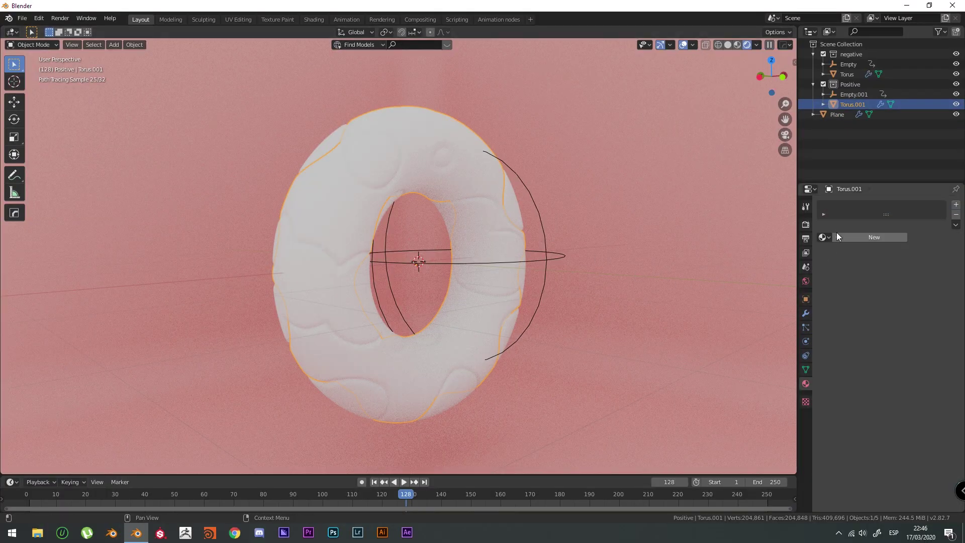
left_click(844, 237)
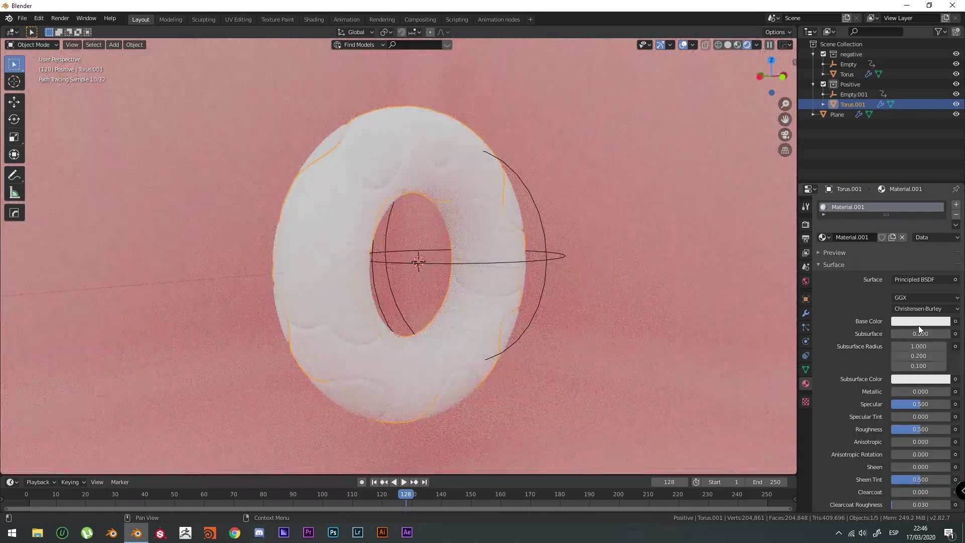
left_click(918, 323)
left_click_drag(915, 229, 902, 193)
Give the Torus a new peach material, Material.002.
left_click(385, 159)
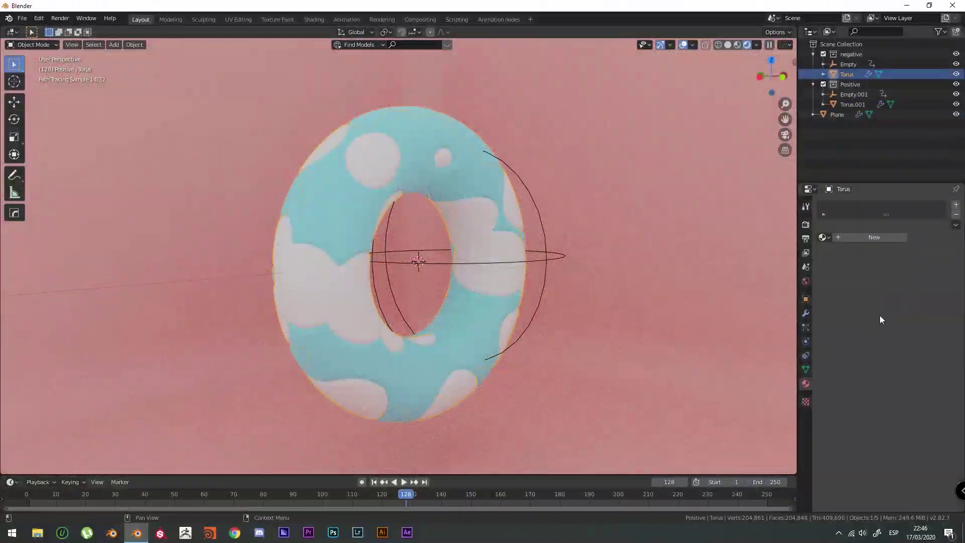
left_click(825, 237)
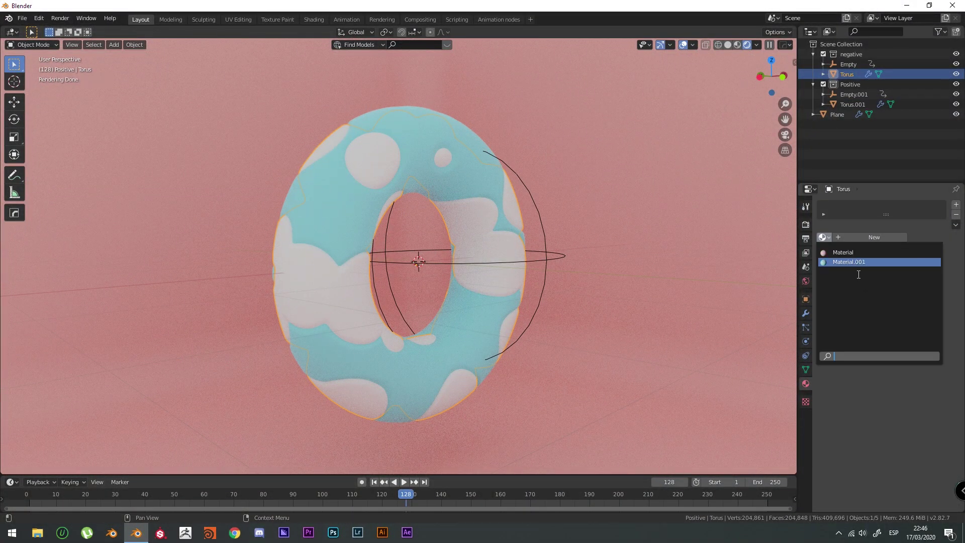
left_click(848, 237)
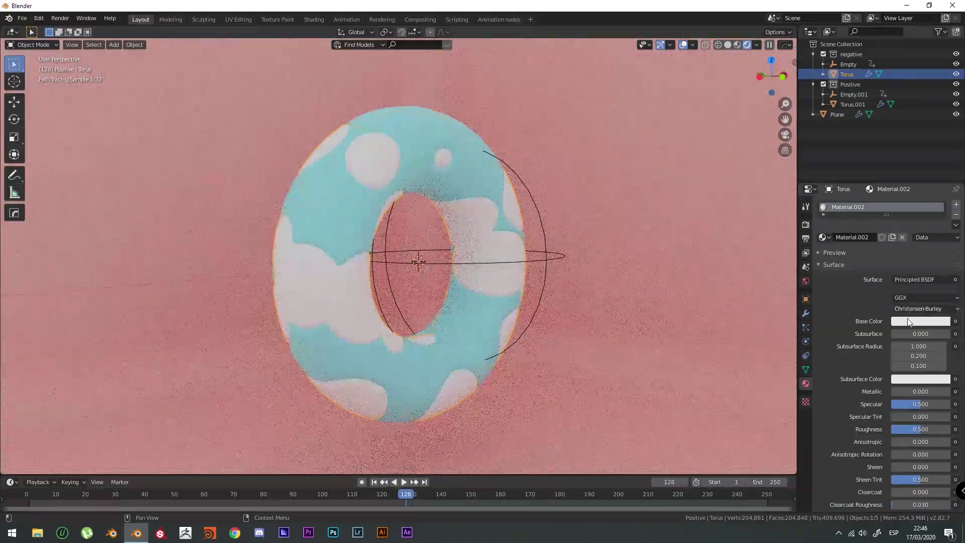
left_click(920, 320)
left_click(882, 226)
left_click_drag(881, 227, 885, 228)
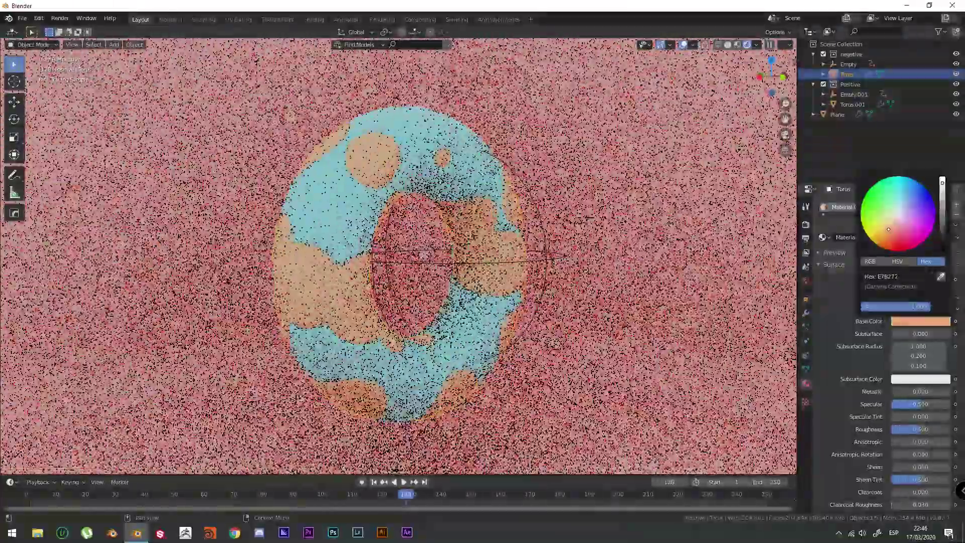
left_click(734, 230)
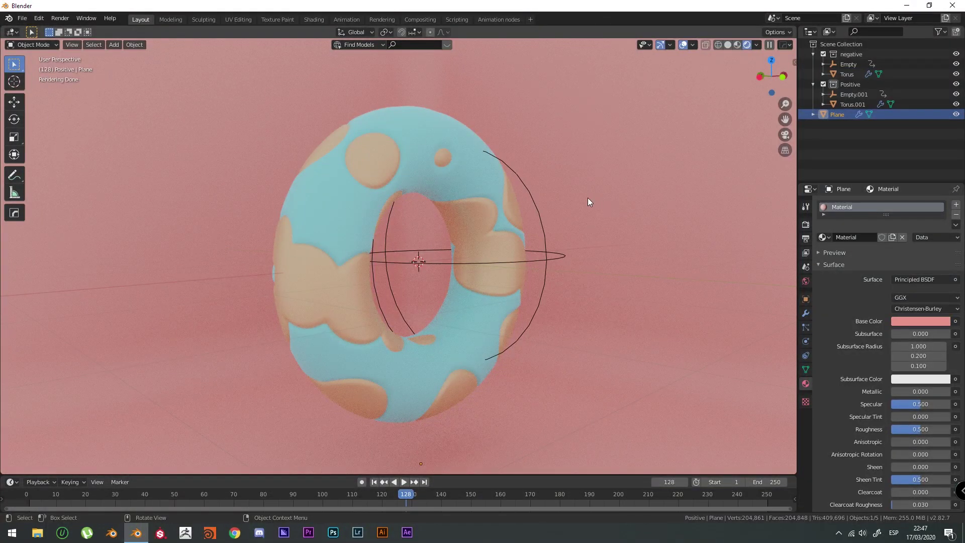
Add a camera and align it to the current view with Ctrl+Alt+Numpad 0.
key("shift+a")
left_click(540, 347)
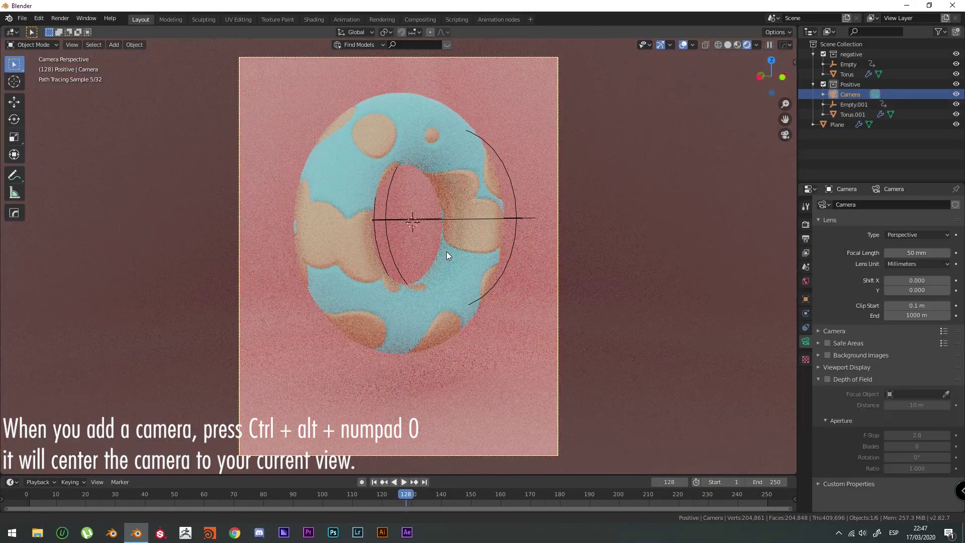
key("ctrl+alt+KP_0")
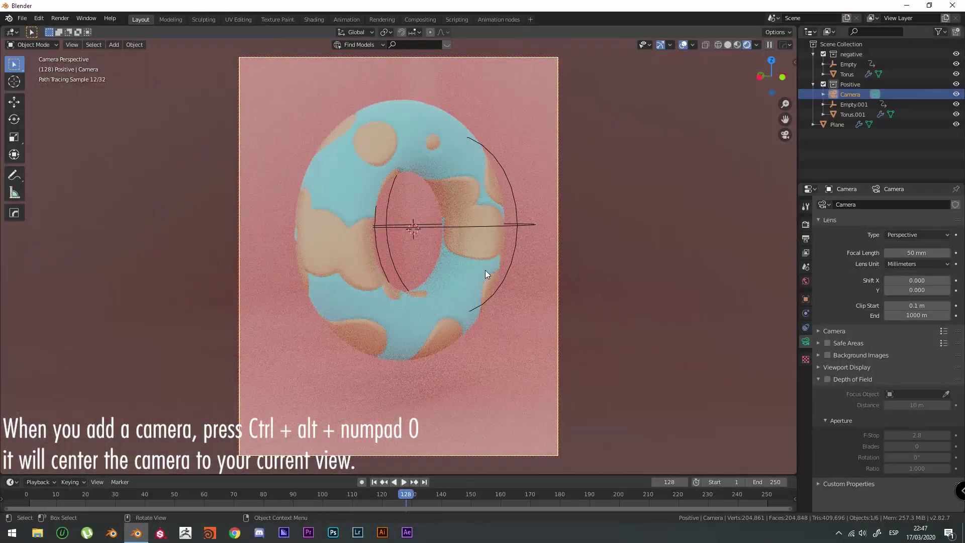